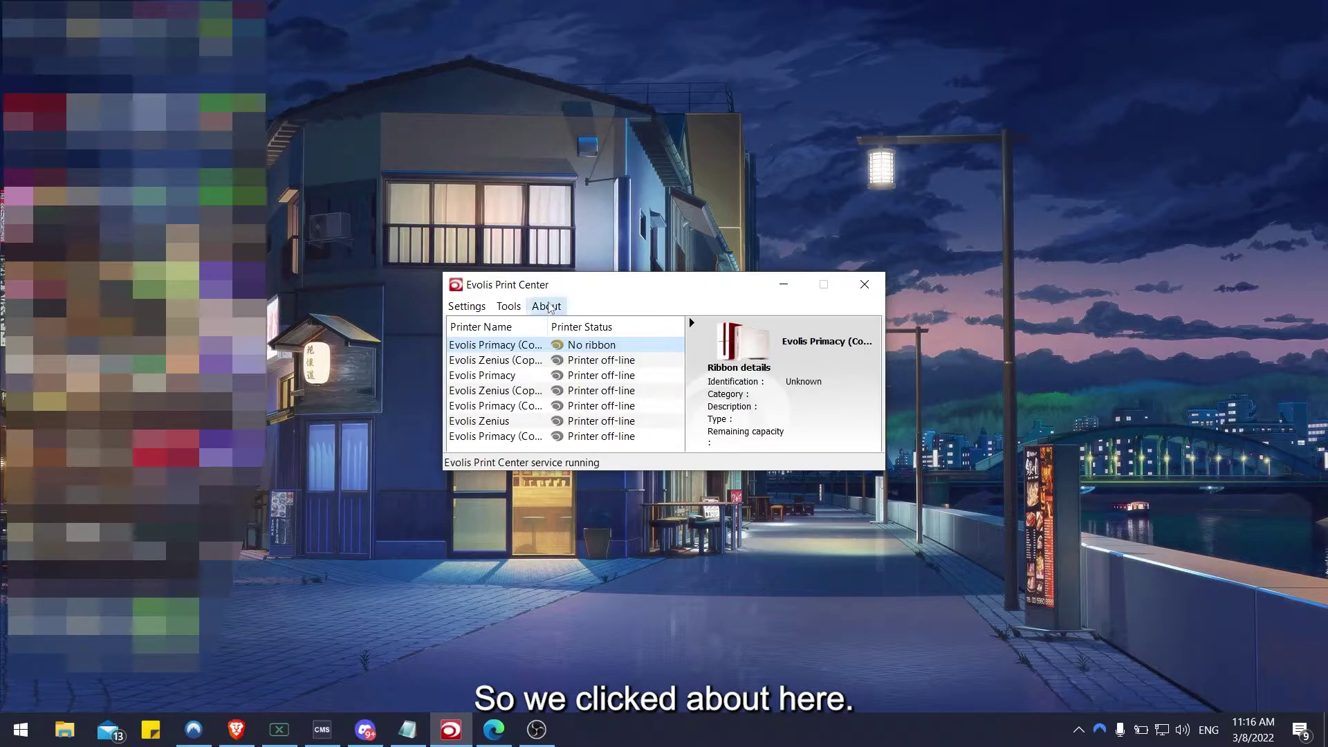
- Check the installed Premium Suite version, then view the Primacy's system details showing firmware 1701
{"action": "left_click", "coordinate": [548, 306]}
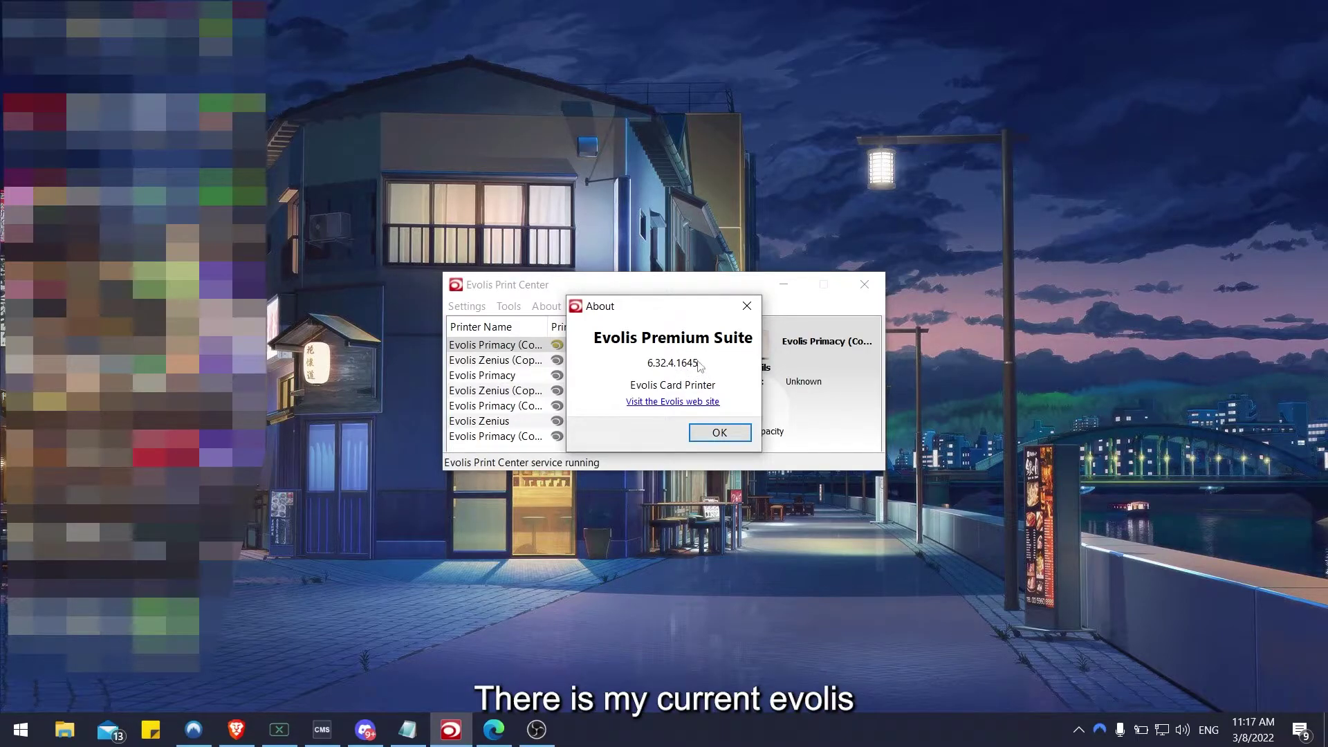
{"action": "left_click", "coordinate": [718, 434]}
{"action": "double_click", "coordinate": [591, 346]}
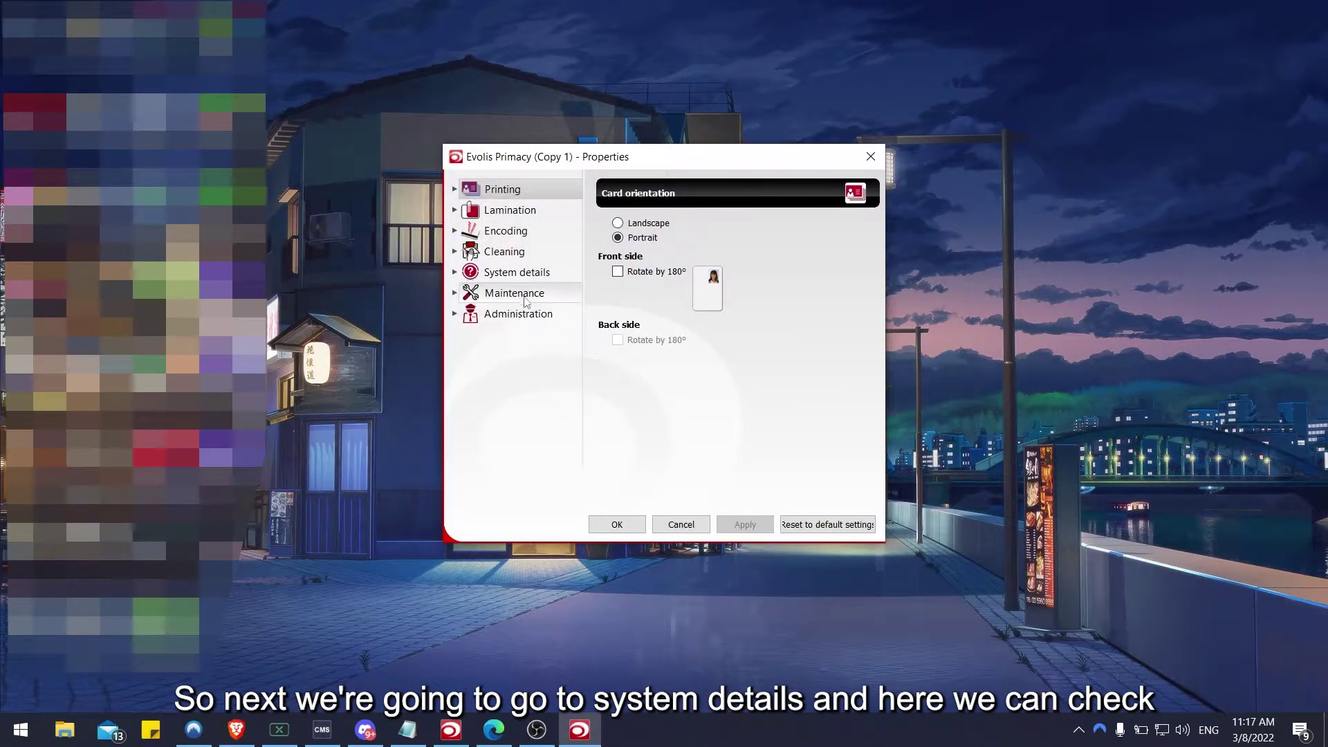
{"action": "left_click", "coordinate": [491, 272]}
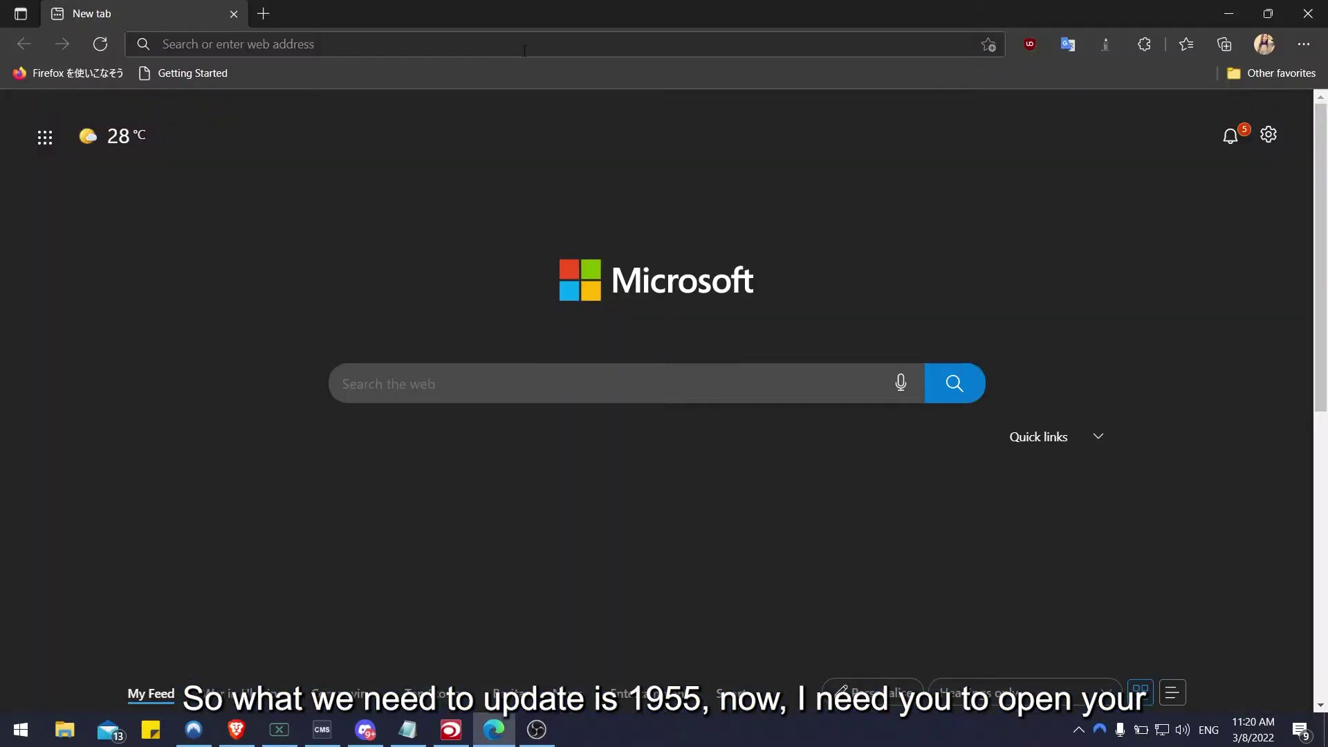
- Search Bing for 'evolis' from the Edge address bar
{"action": "left_click", "coordinate": [524, 48]}
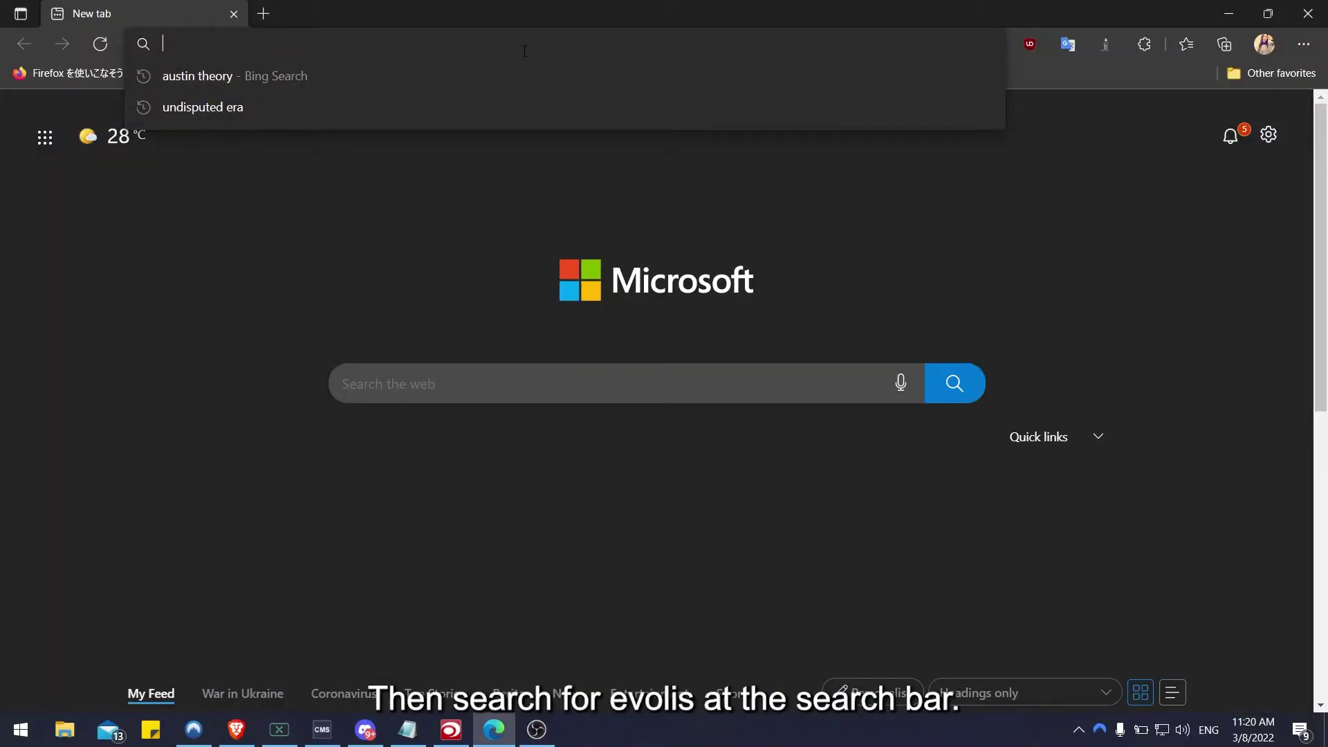
{"action": "type", "text": "e"}
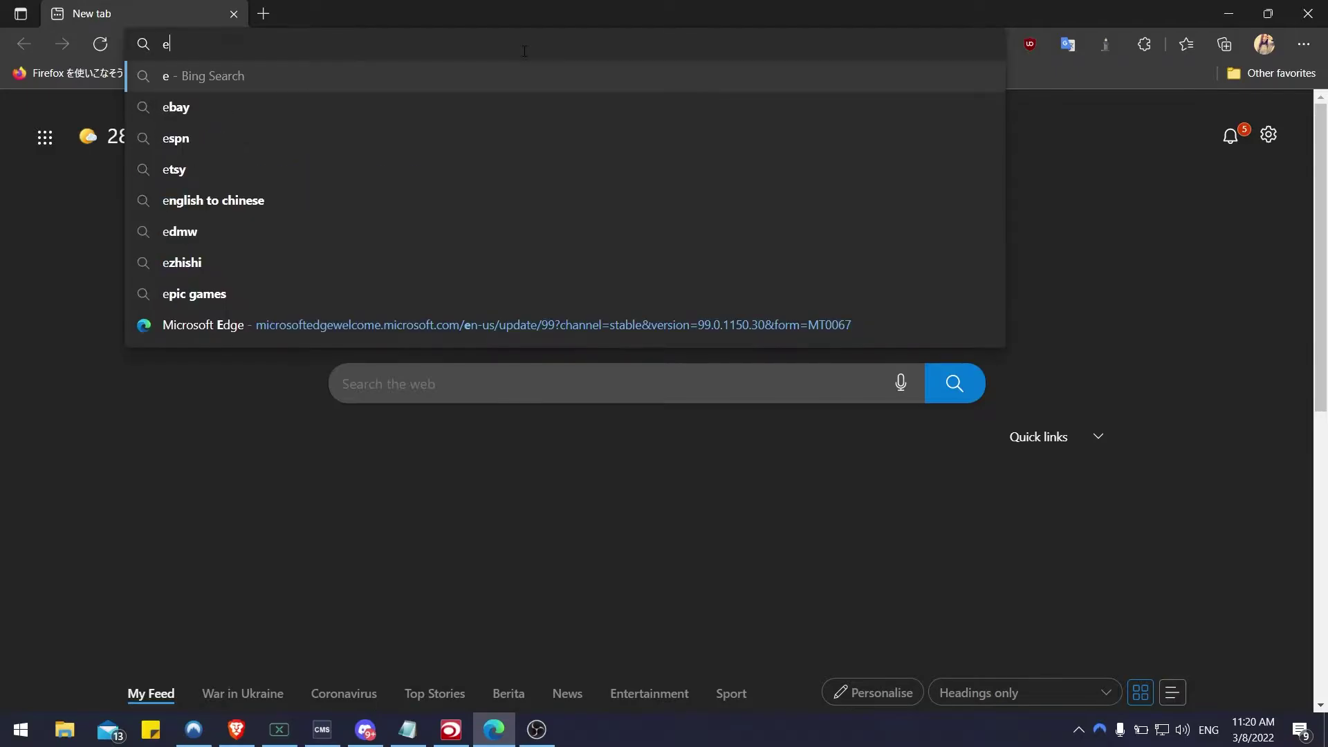
{"action": "type", "text": "volis"}
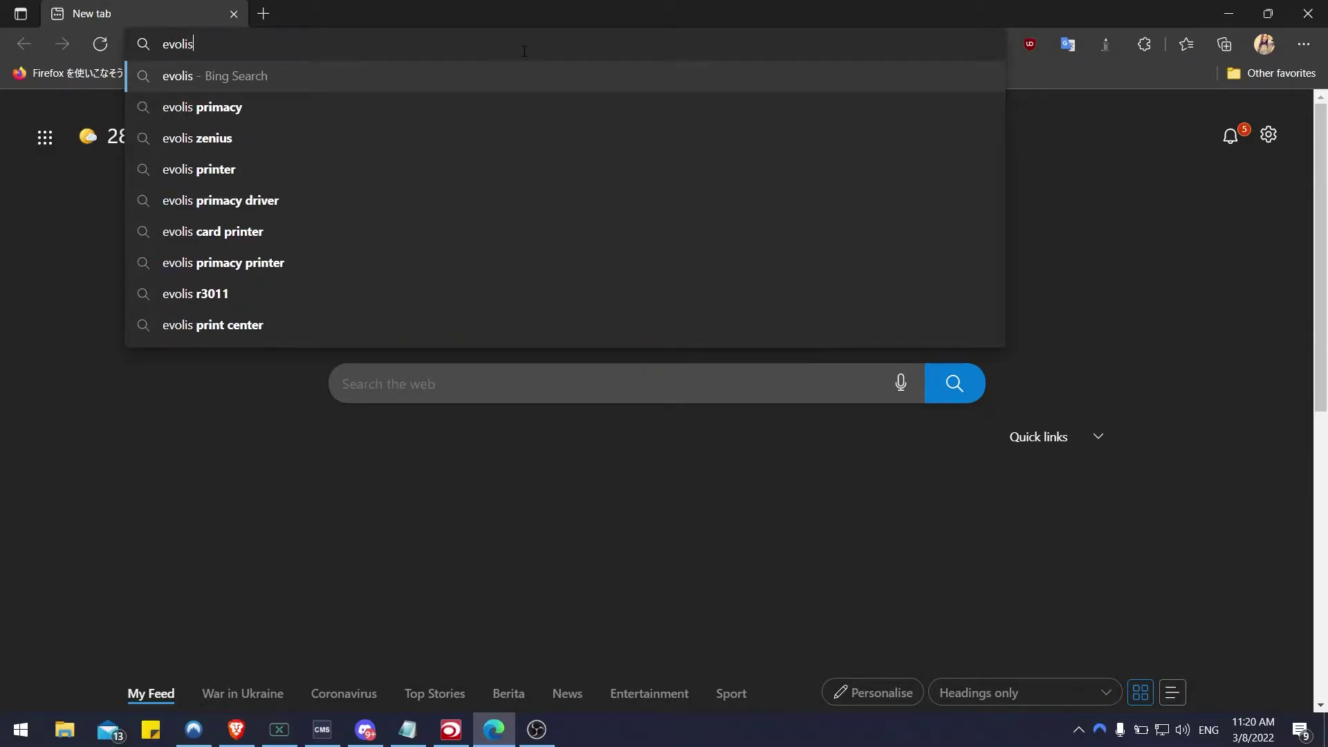
{"action": "key", "text": "Return"}
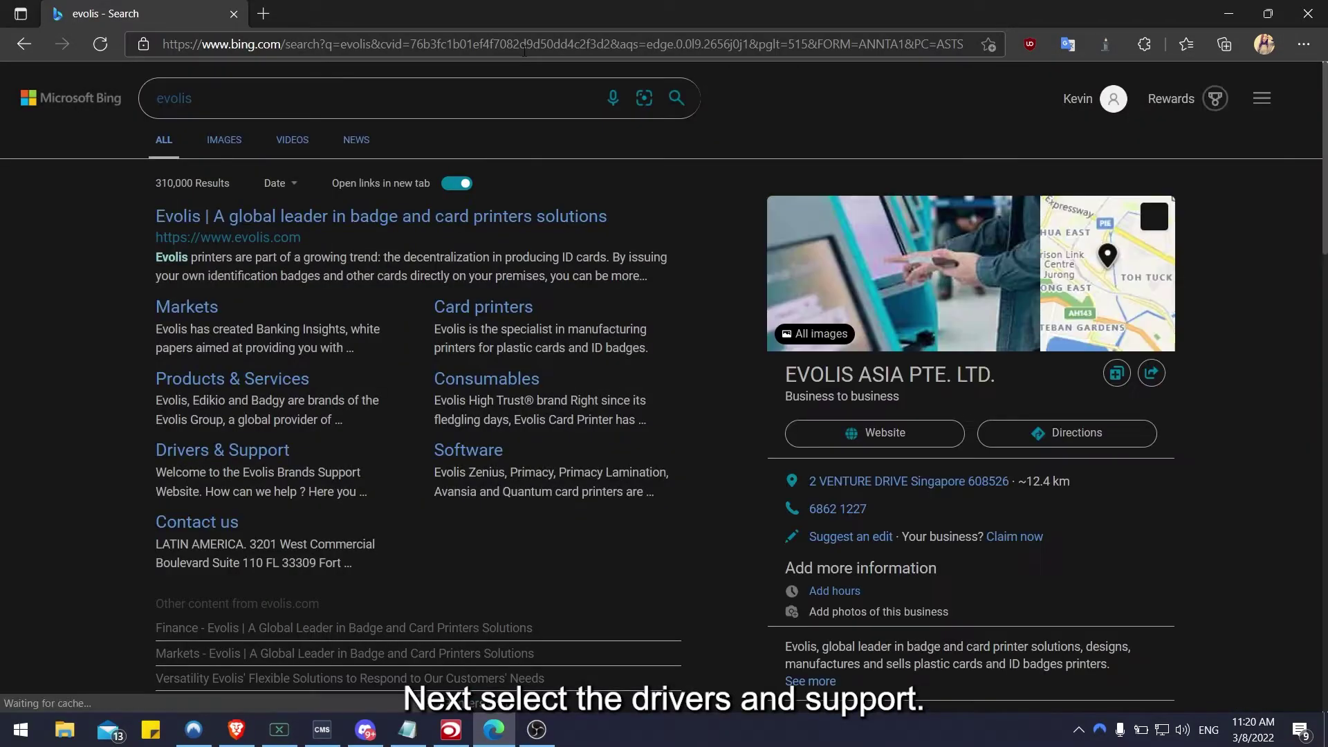
- Go to the Evolis Drivers & Support site, browse Printers, and open the Primacy support page
{"action": "left_click", "coordinate": [252, 462]}
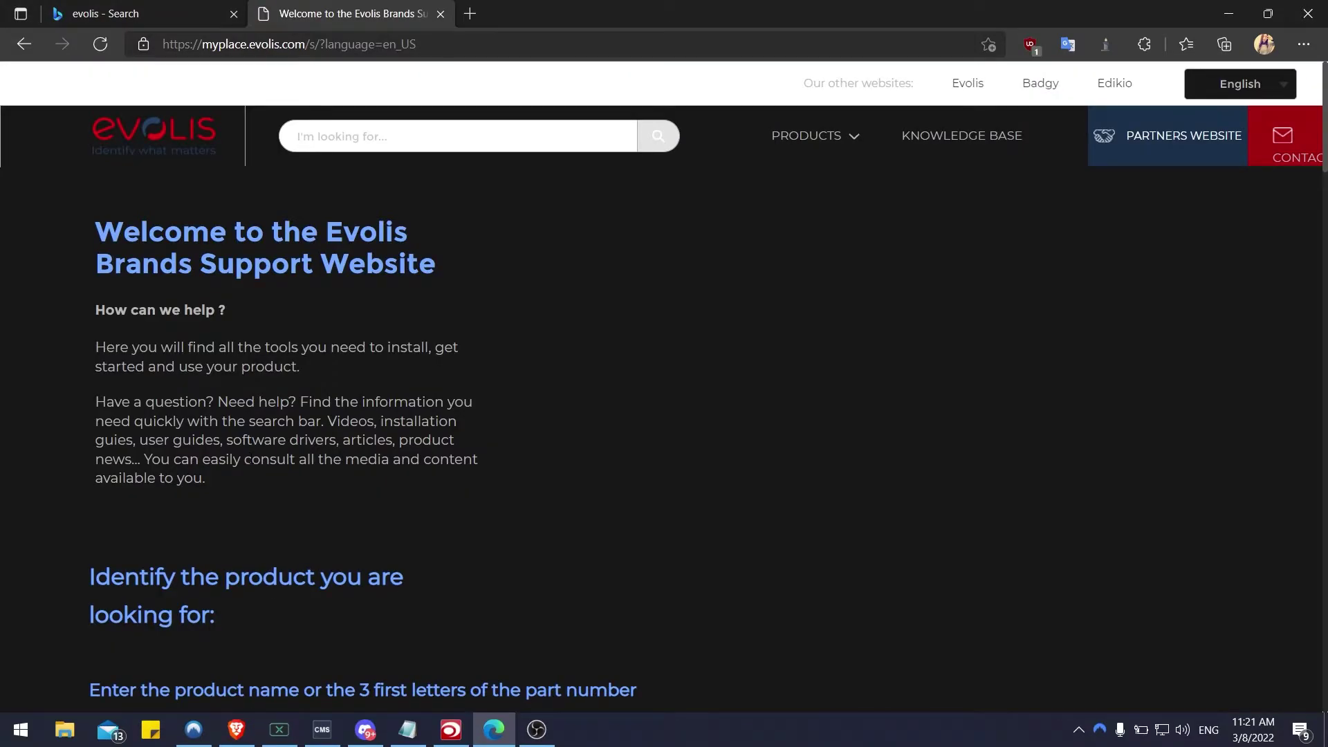
{"action": "scroll", "coordinate": [662, 341], "scroll_direction": "down", "scroll_amount": 7}
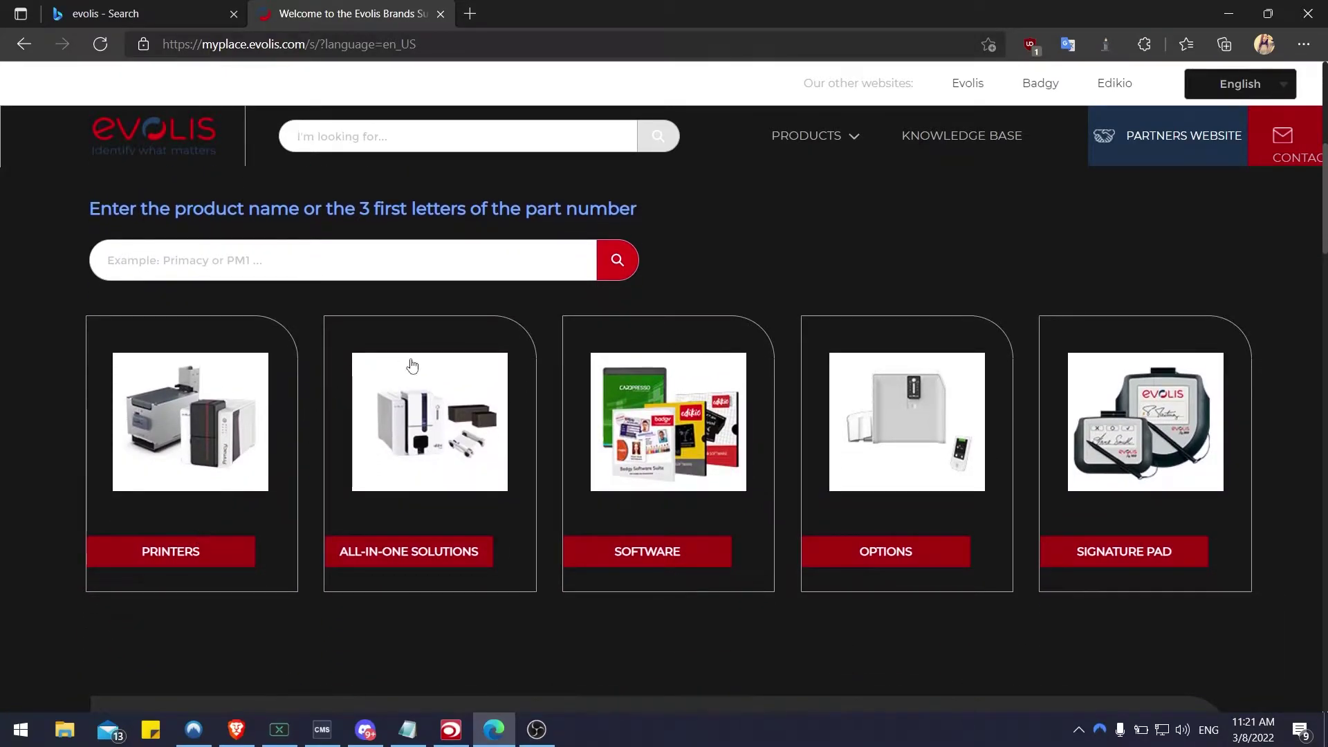
{"action": "left_click", "coordinate": [156, 550]}
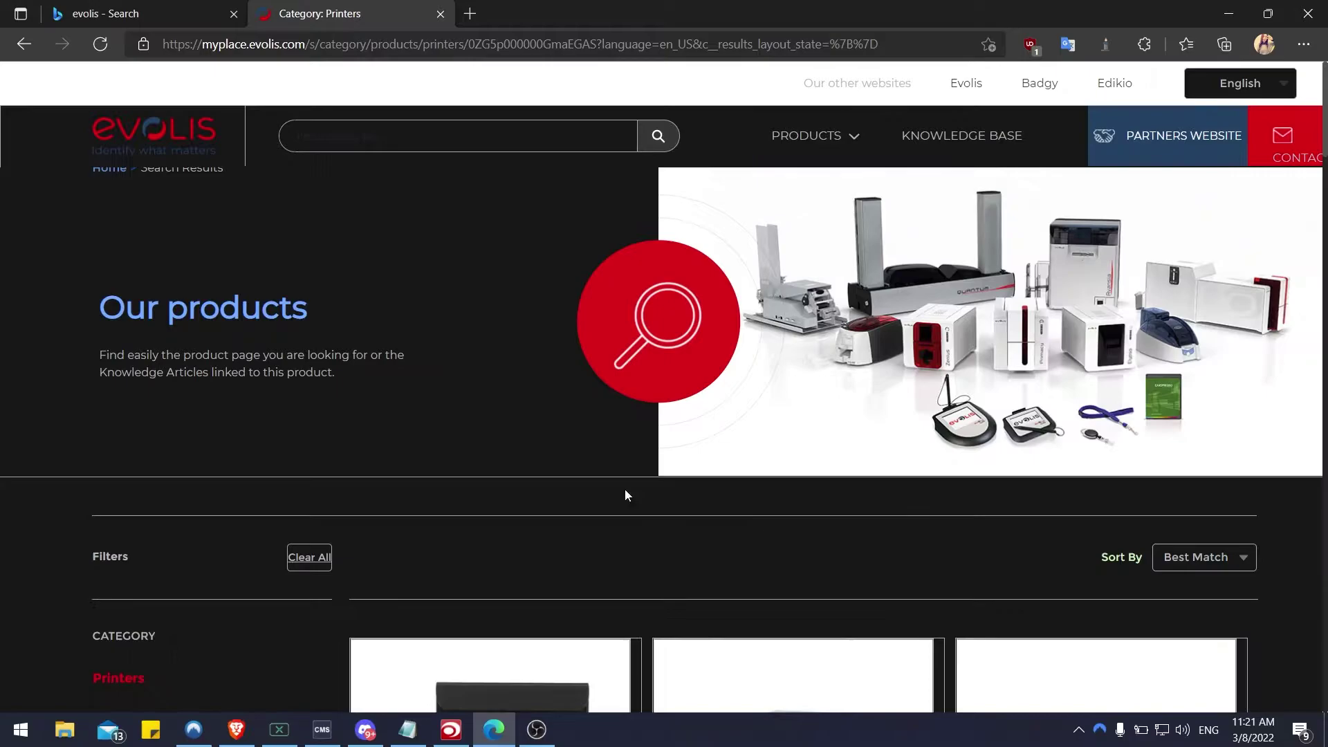
{"action": "scroll", "coordinate": [692, 499], "scroll_direction": "down", "scroll_amount": 6}
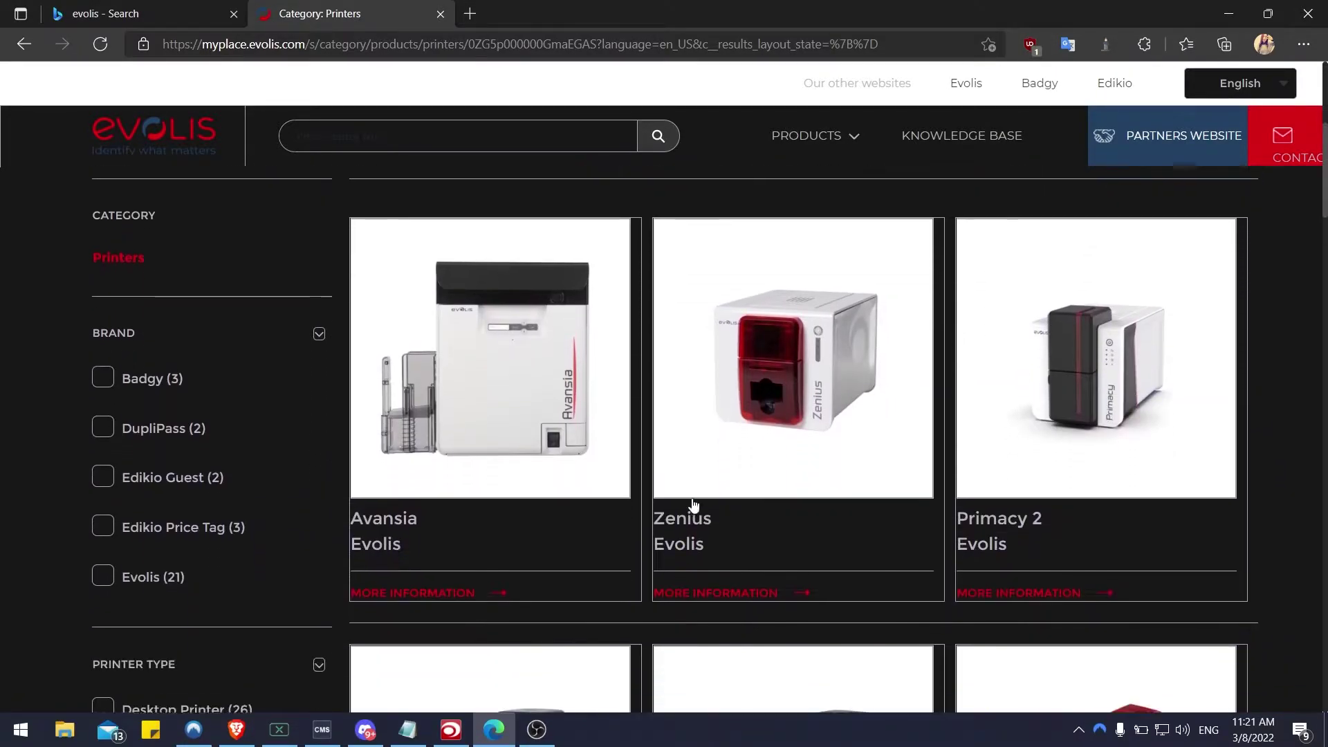
{"action": "scroll", "coordinate": [694, 505], "scroll_direction": "down", "scroll_amount": 10}
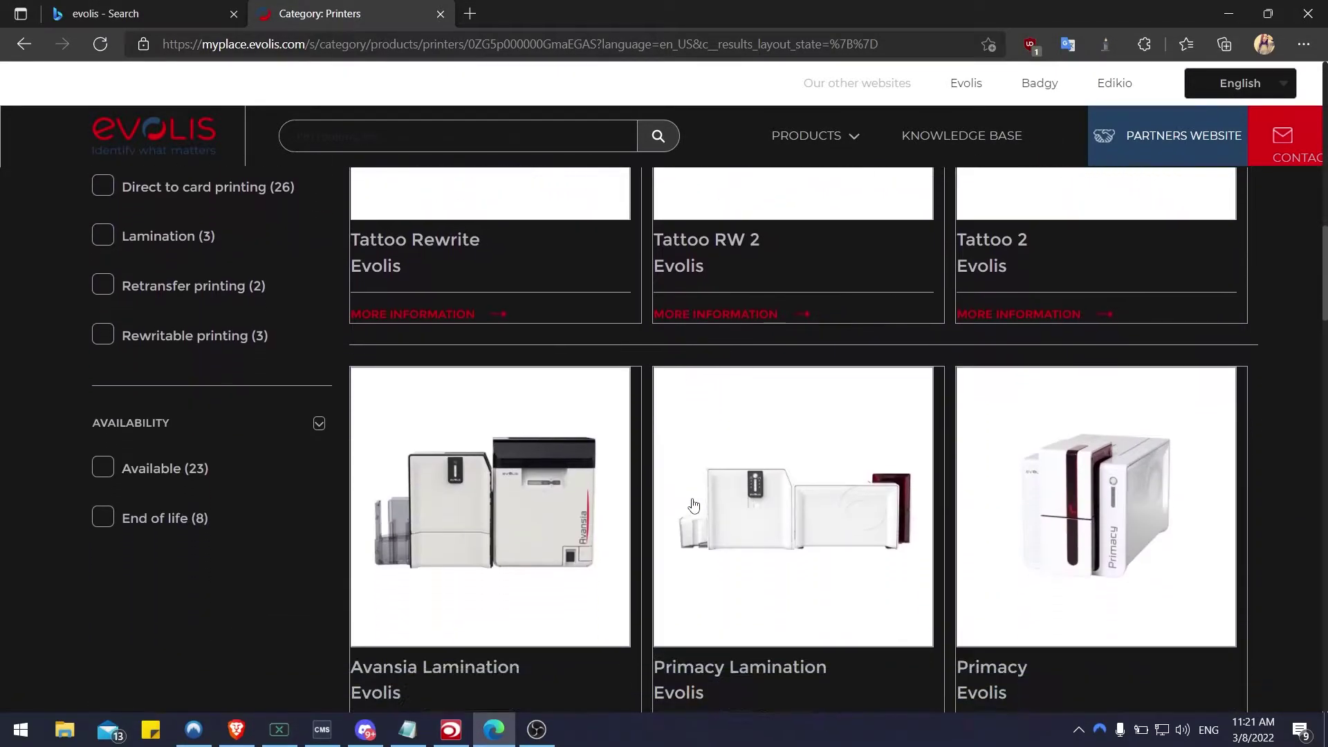
{"action": "scroll", "coordinate": [694, 505], "scroll_direction": "down", "scroll_amount": 2}
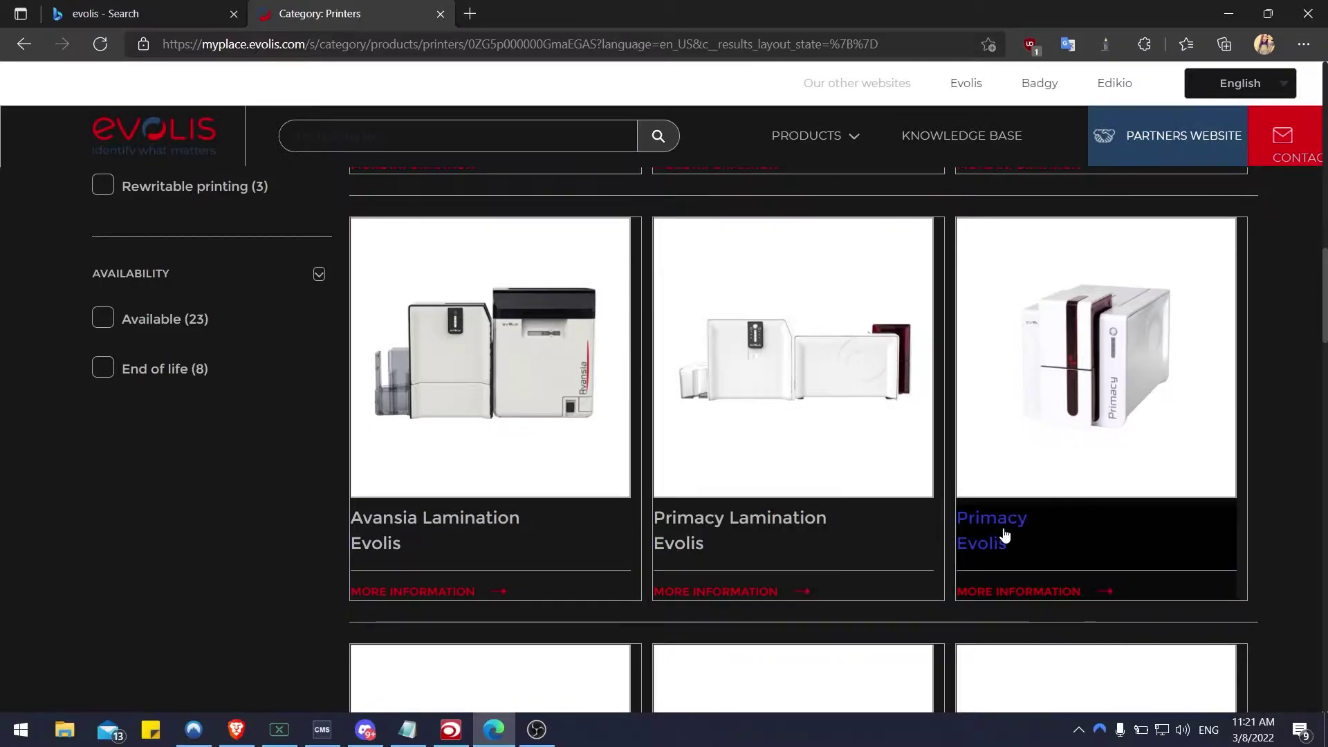
{"action": "left_click", "coordinate": [1005, 535]}
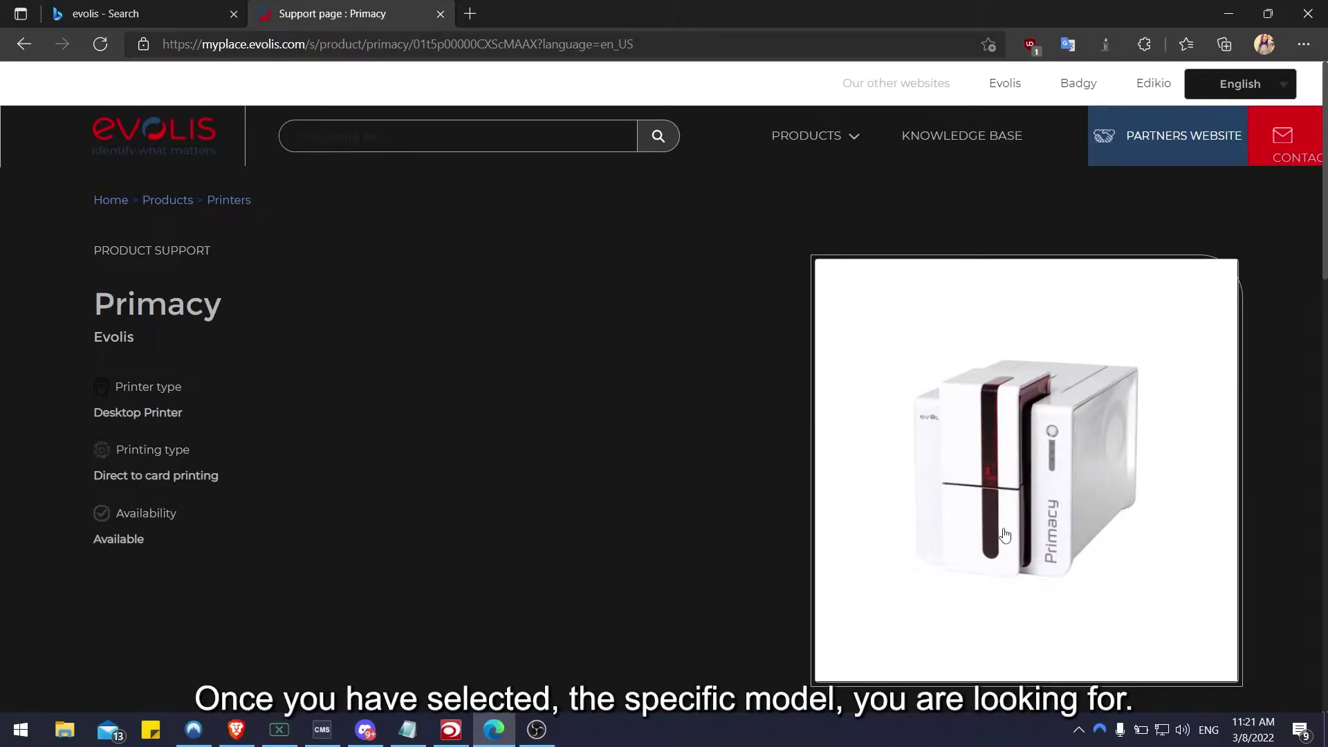
{"action": "scroll", "coordinate": [620, 578], "scroll_direction": "down", "scroll_amount": 8}
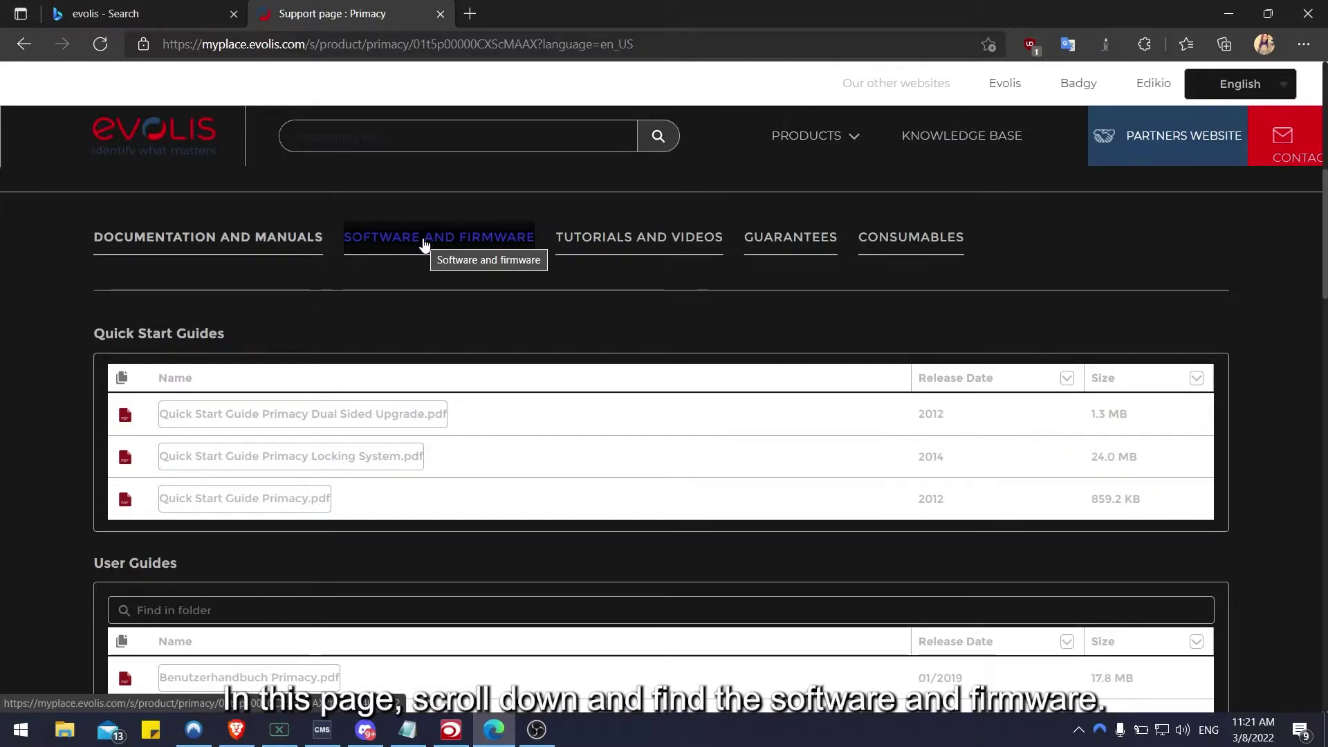
- Under the Primacy's Software and Firmware downloads, download the Premium Suite 6.36.0.1678 setup file
{"action": "left_click", "coordinate": [423, 242]}
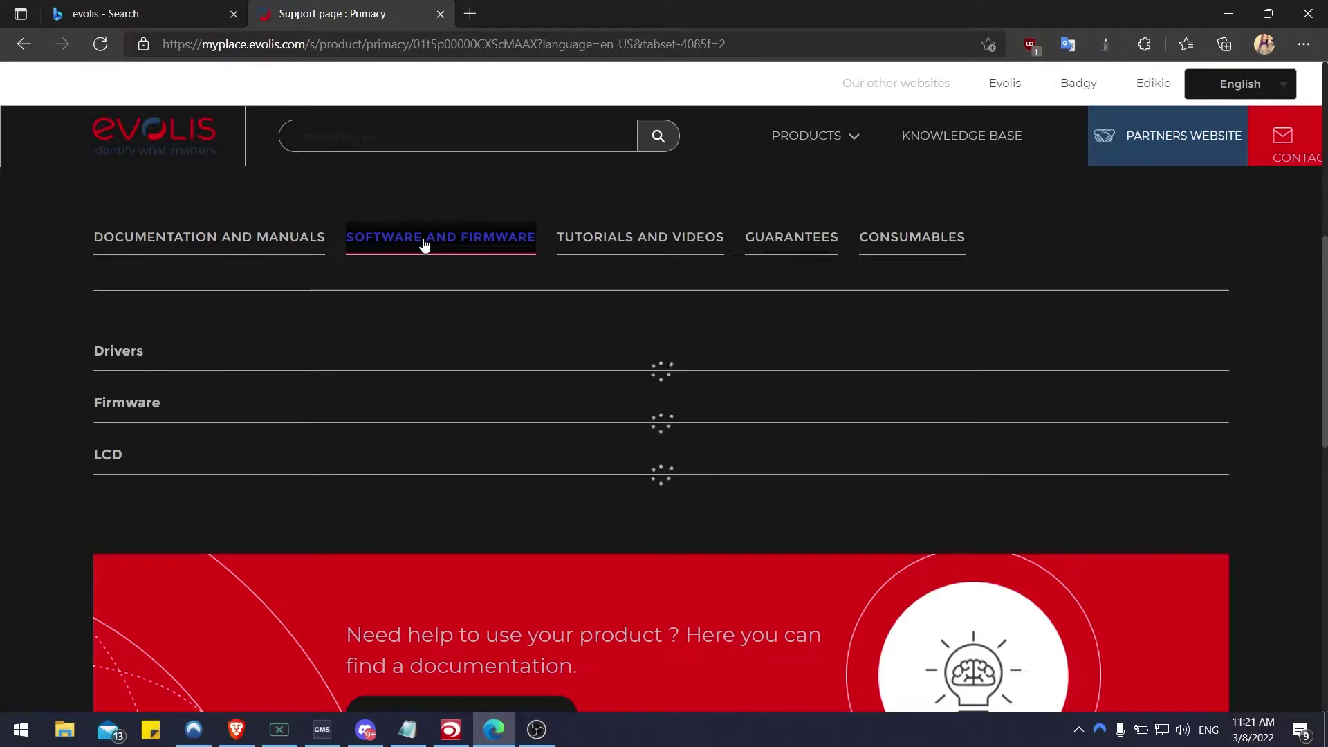
{"action": "scroll", "coordinate": [425, 377], "scroll_direction": "down", "scroll_amount": 2}
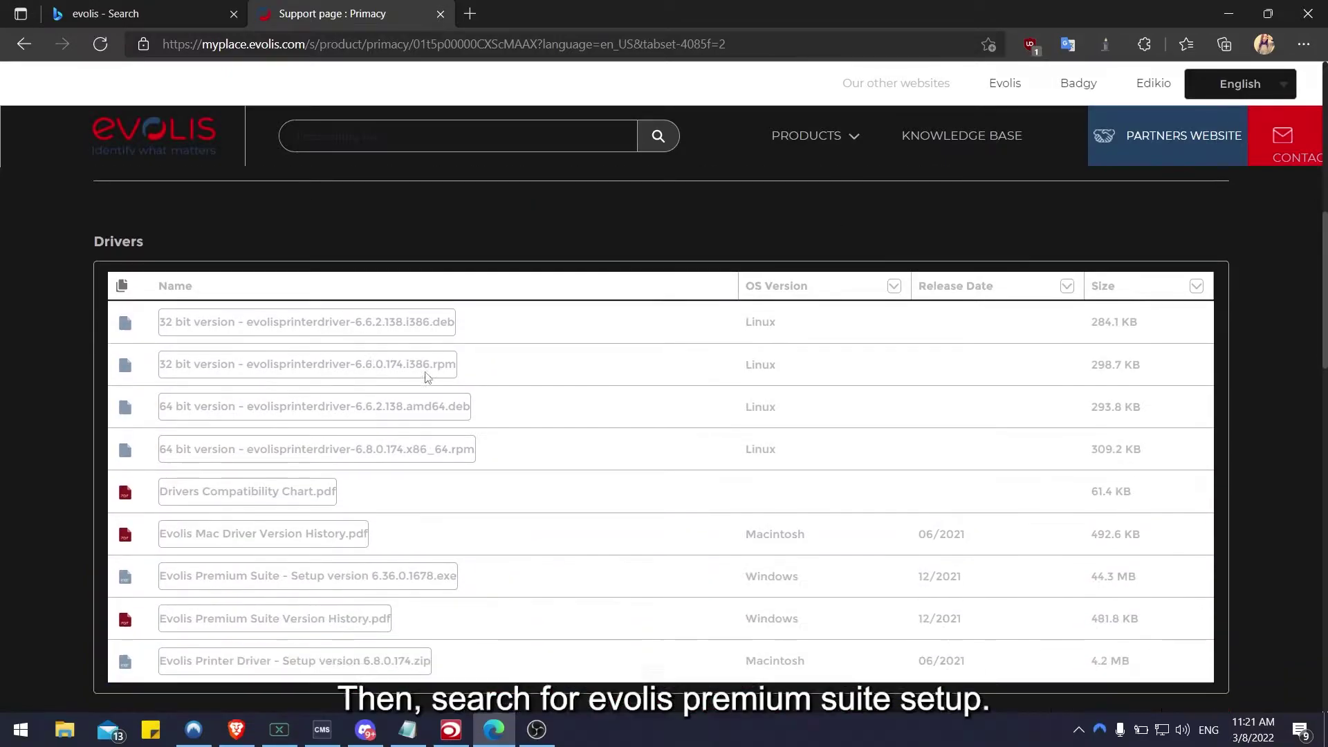
{"action": "scroll", "coordinate": [426, 377], "scroll_direction": "down", "scroll_amount": 3}
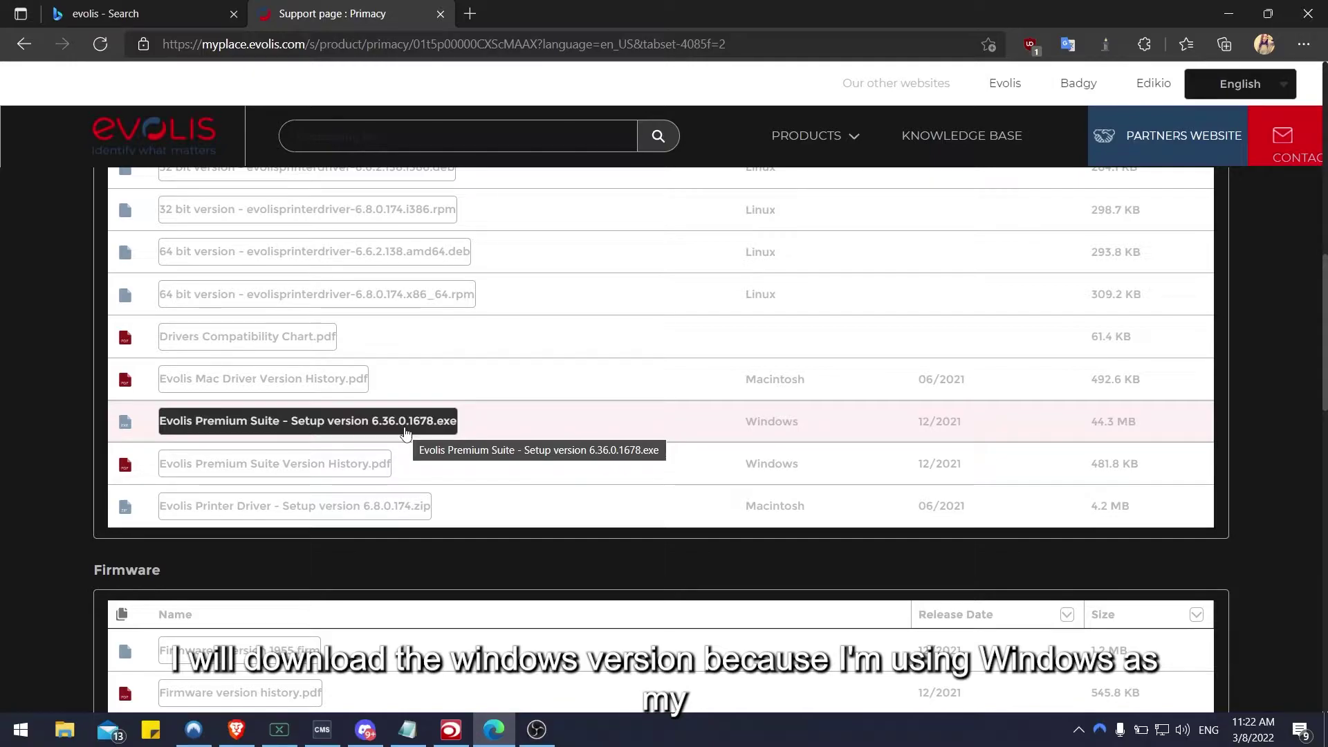
{"action": "left_click", "coordinate": [405, 432]}
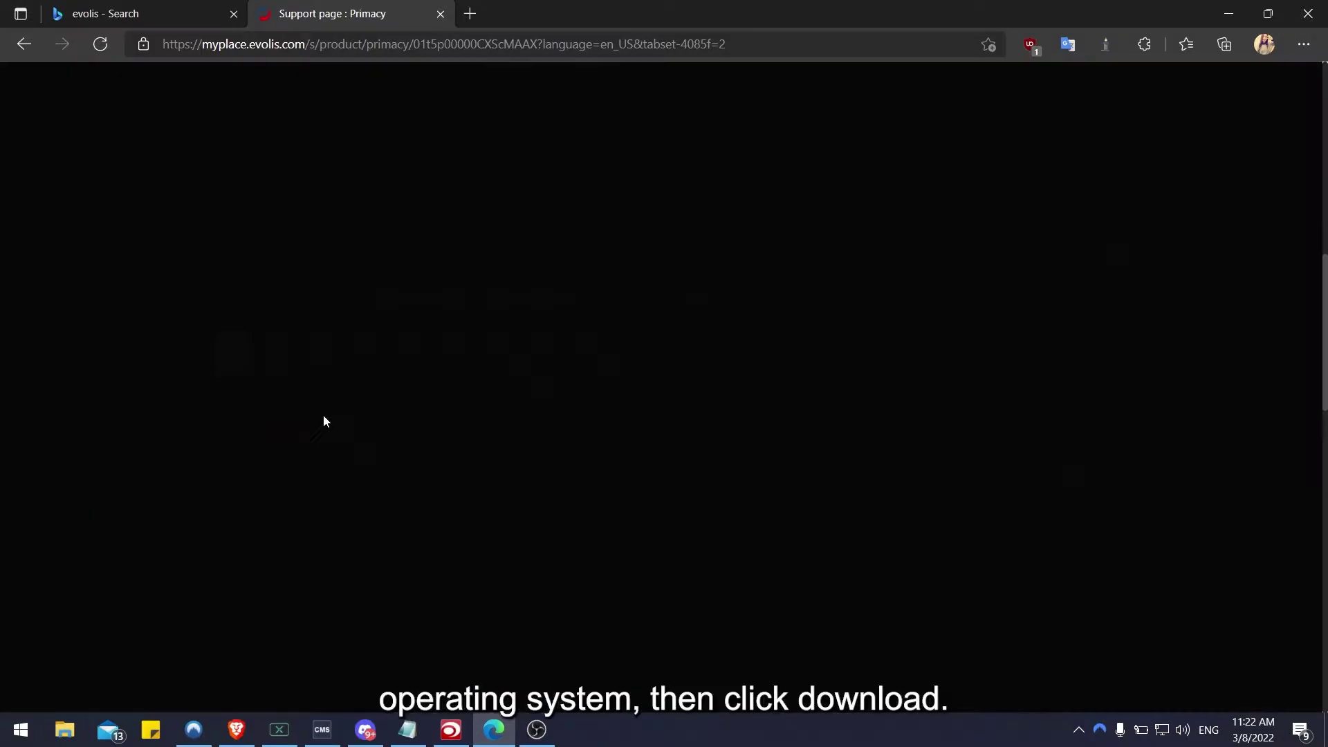
{"action": "left_click", "coordinate": [322, 419]}
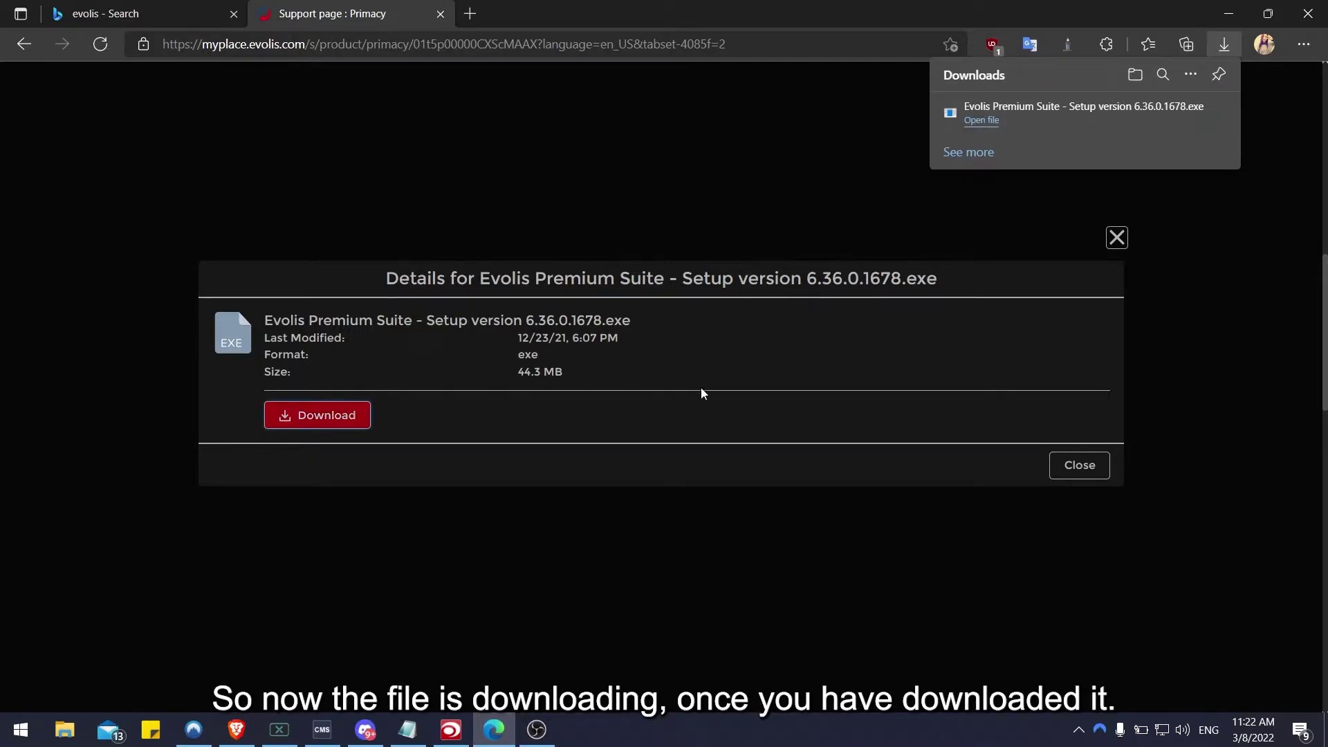
{"action": "left_click", "coordinate": [1116, 237]}
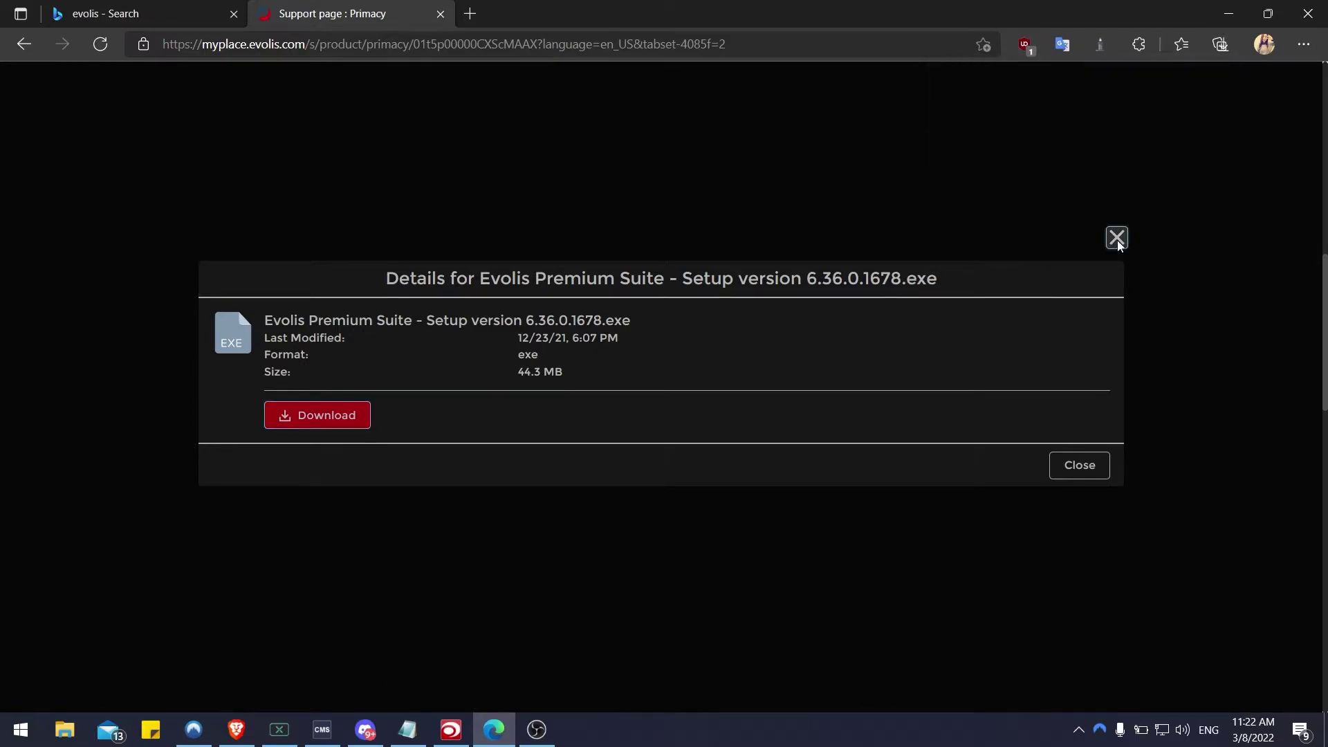
- Download the Firmware version 1955 file and run the downloaded Premium Suite setup
{"action": "scroll", "coordinate": [741, 321], "scroll_direction": "down", "scroll_amount": 3}
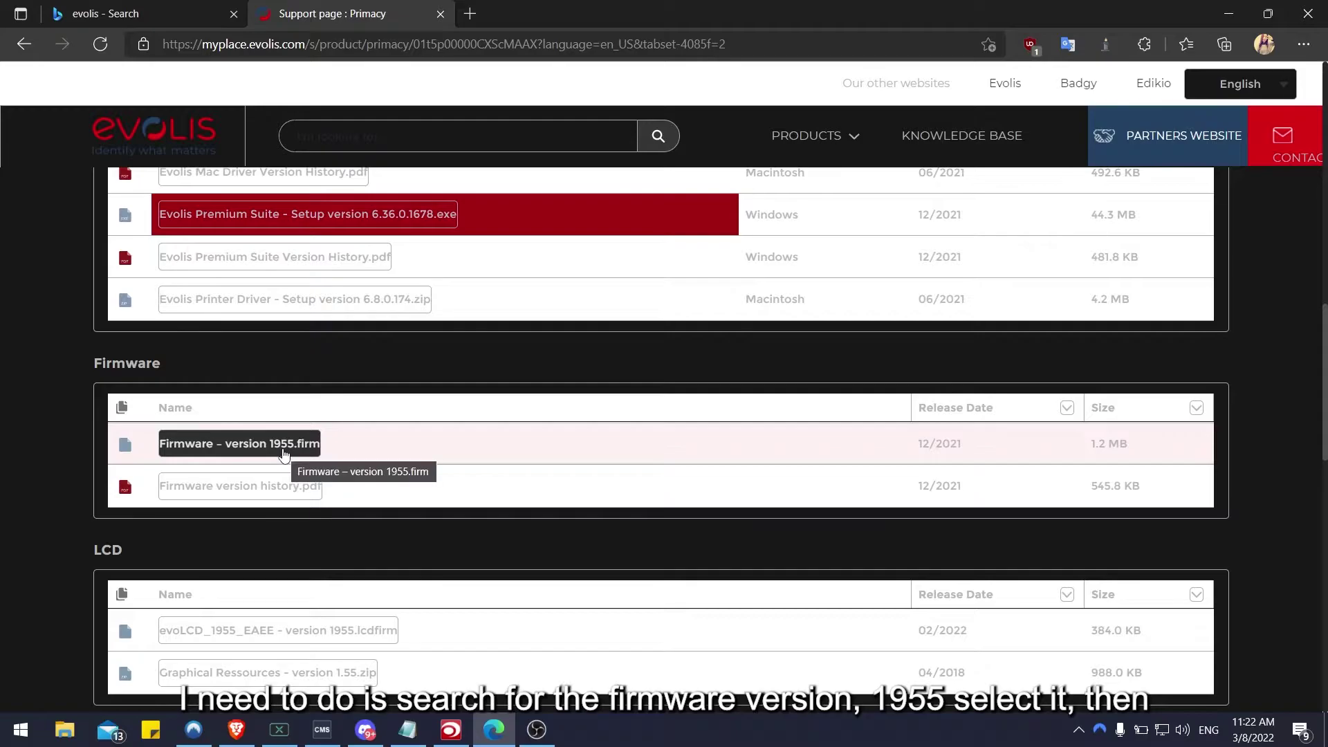
{"action": "left_click", "coordinate": [284, 454]}
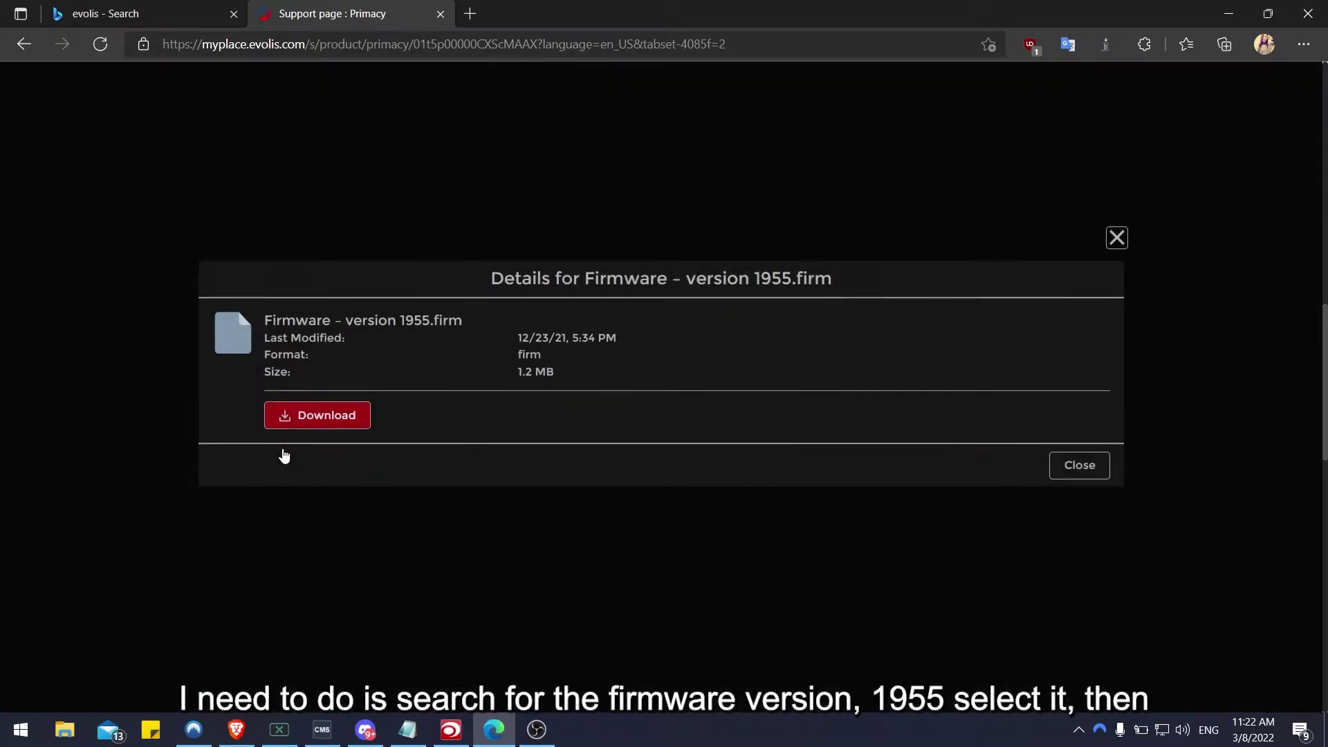
{"action": "left_click", "coordinate": [305, 421]}
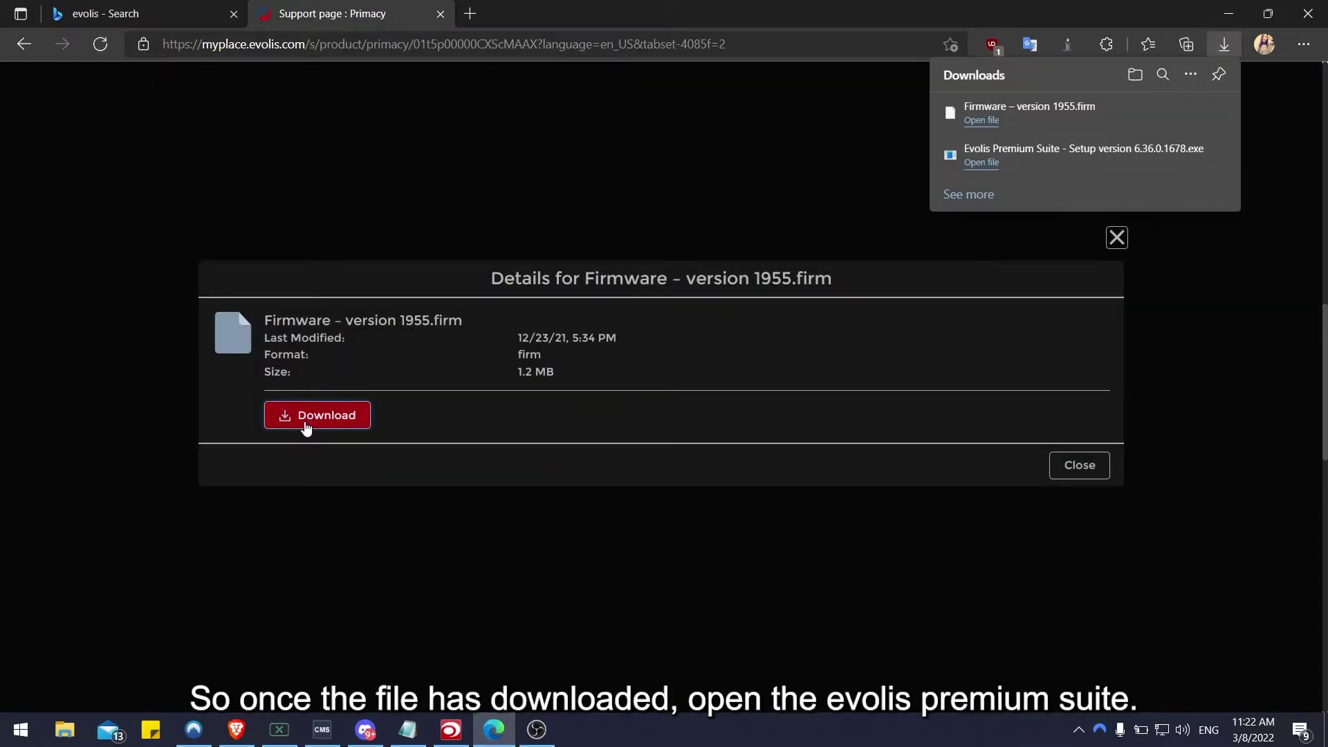
{"action": "left_click", "coordinate": [981, 166]}
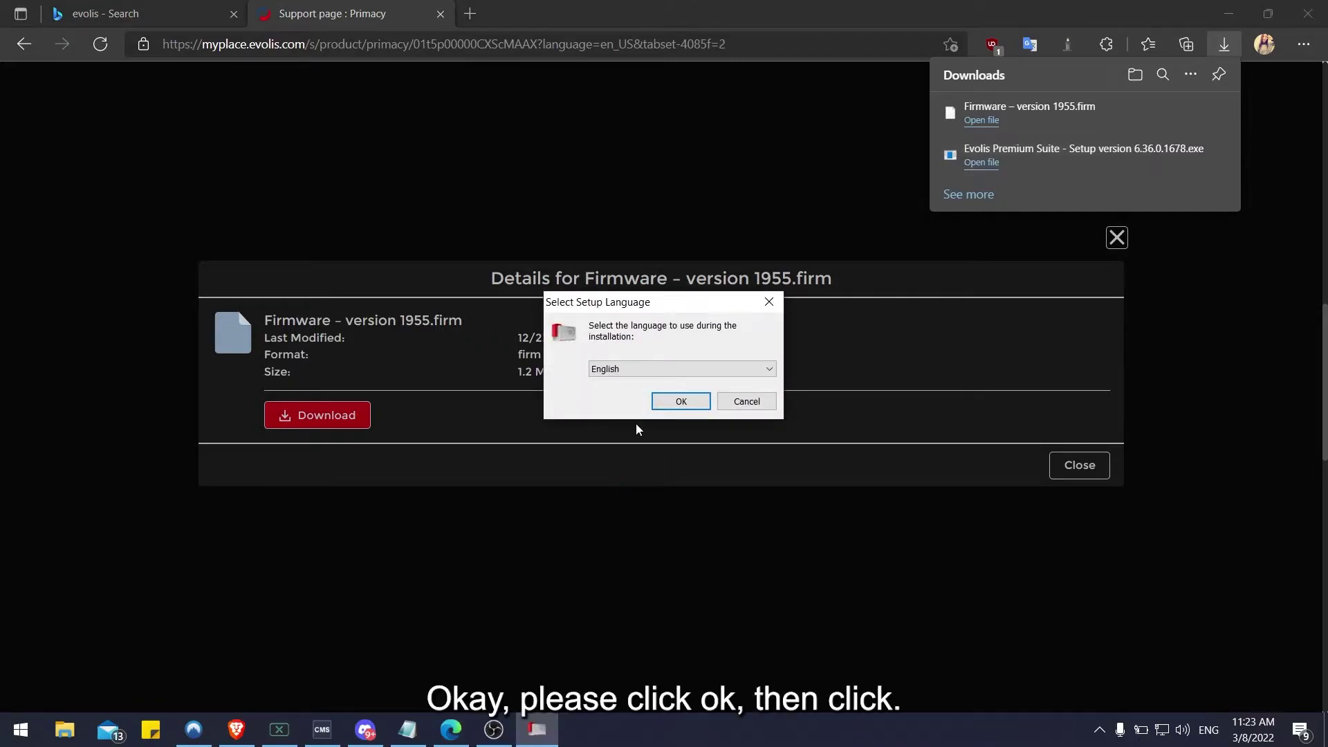
- Install Premium Suite in English over the older version, keeping default components, desktop icons and startup launch
{"action": "left_click", "coordinate": [681, 401]}
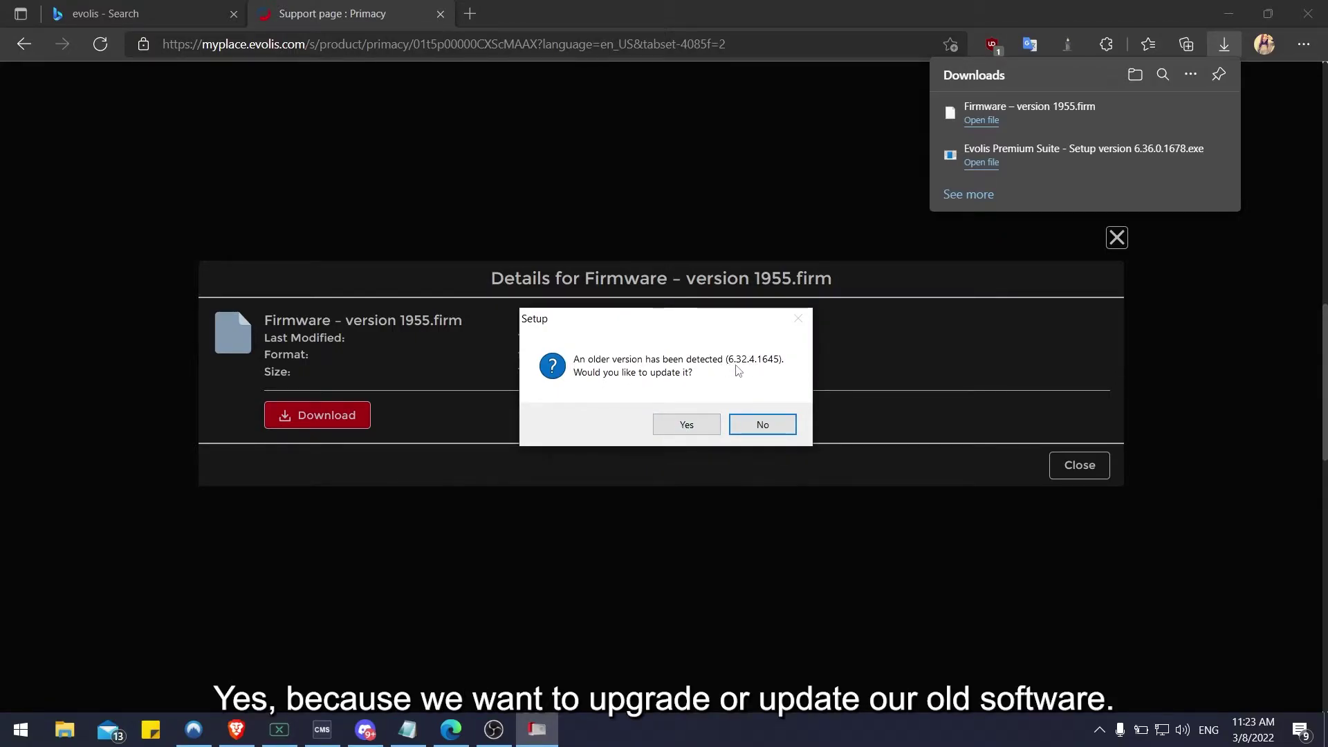
{"action": "left_click", "coordinate": [689, 426]}
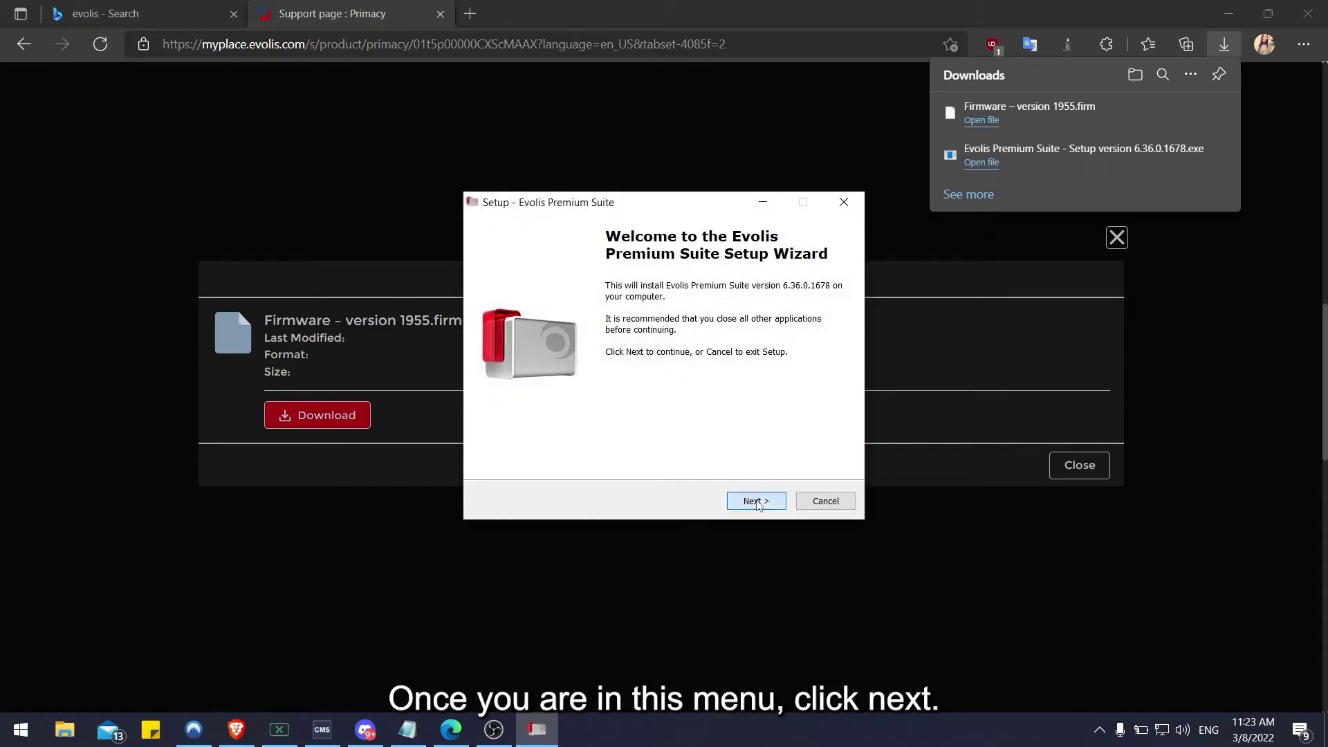
{"action": "left_click", "coordinate": [756, 503]}
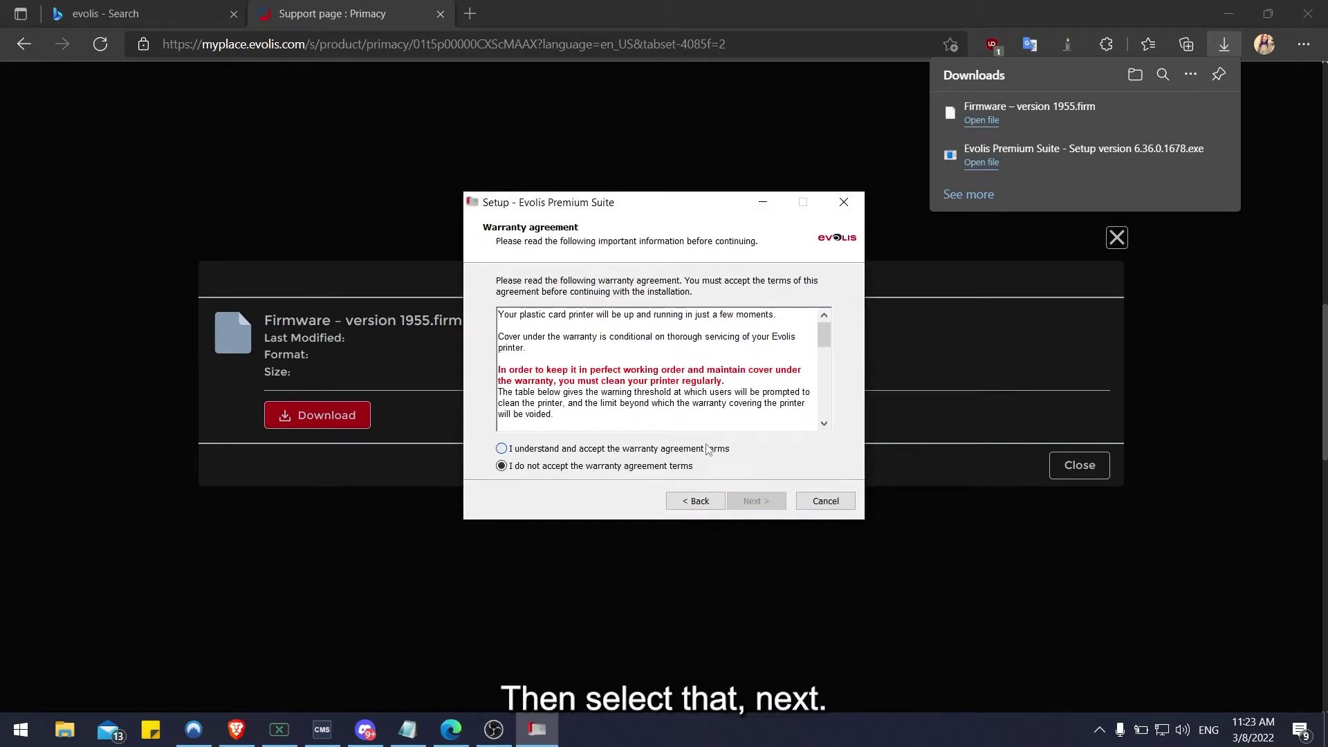
{"action": "left_click", "coordinate": [707, 449]}
{"action": "left_click", "coordinate": [750, 503]}
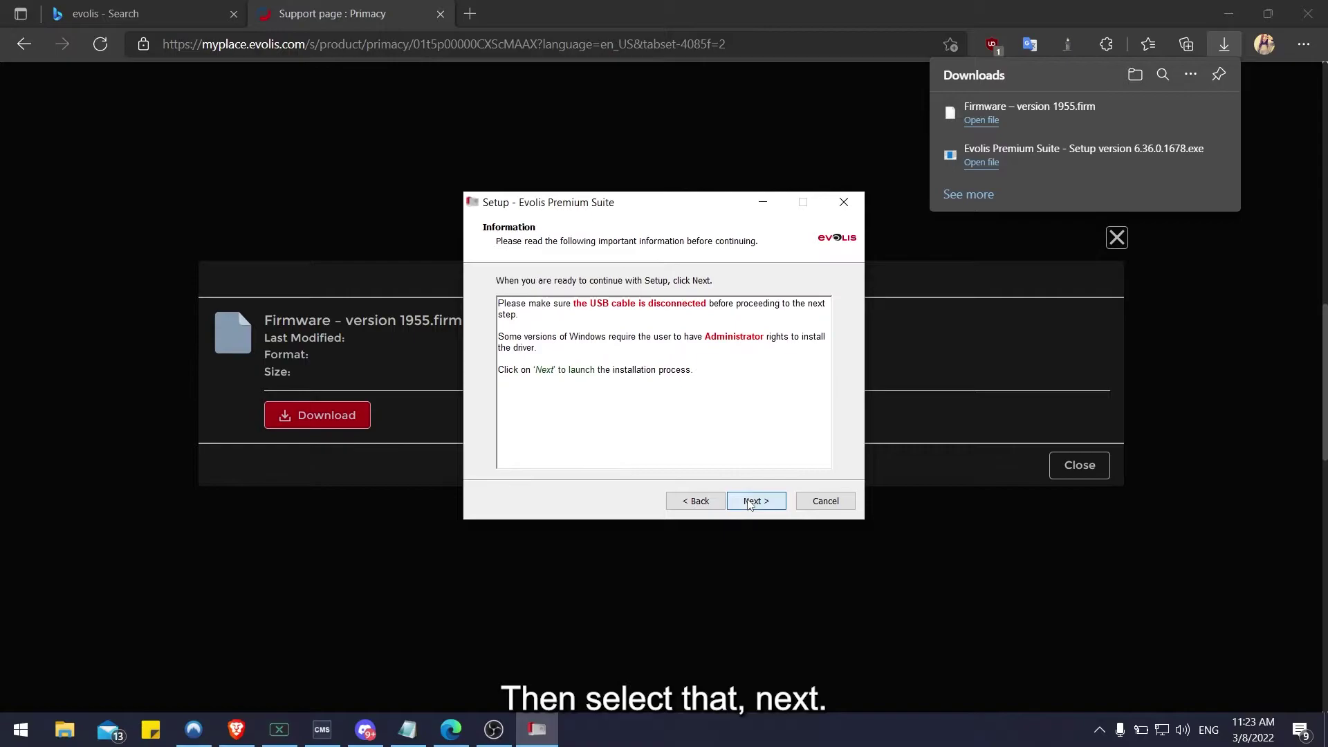
{"action": "left_click", "coordinate": [750, 502]}
{"action": "left_click", "coordinate": [750, 503]}
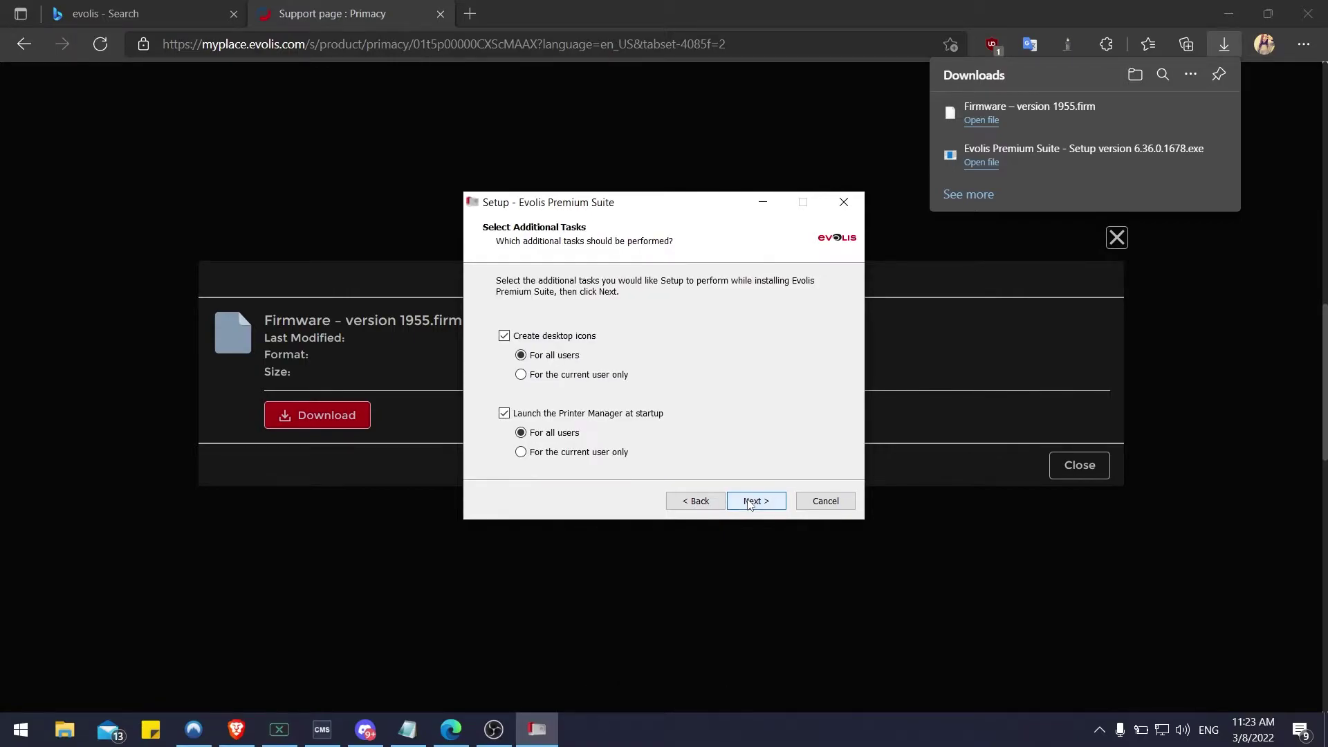
{"action": "left_click", "coordinate": [750, 503]}
{"action": "left_click", "coordinate": [750, 503]}
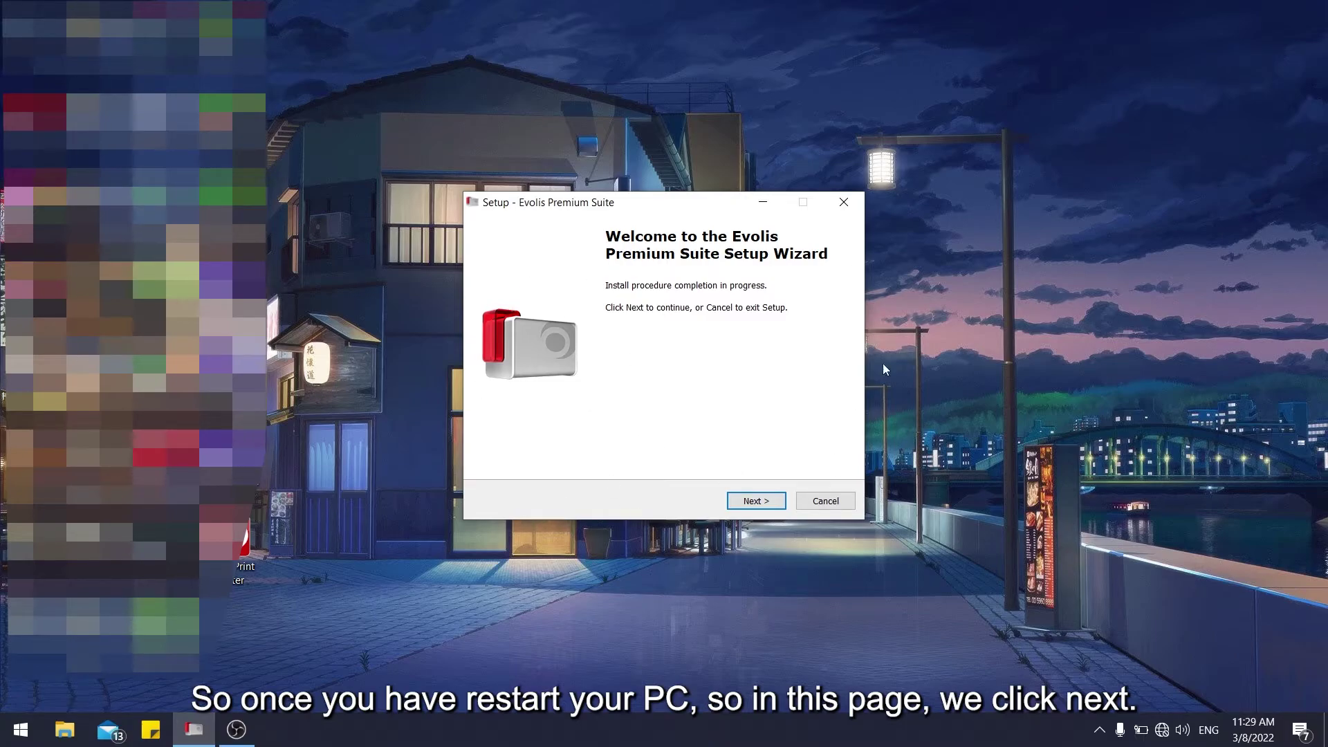
- Finish the post-restart setup without Network/Wi-Fi and launch Evolis Print Center
{"action": "left_click", "coordinate": [751, 501]}
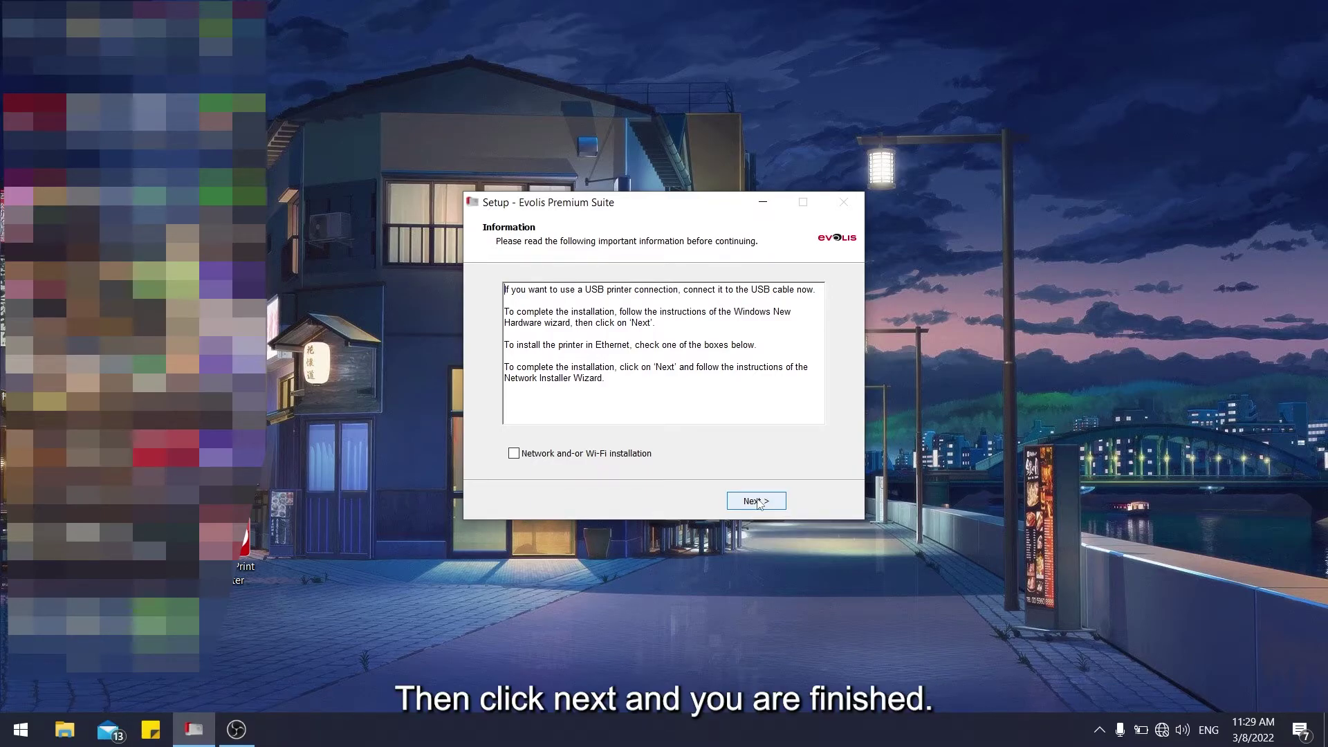
{"action": "left_click", "coordinate": [756, 501]}
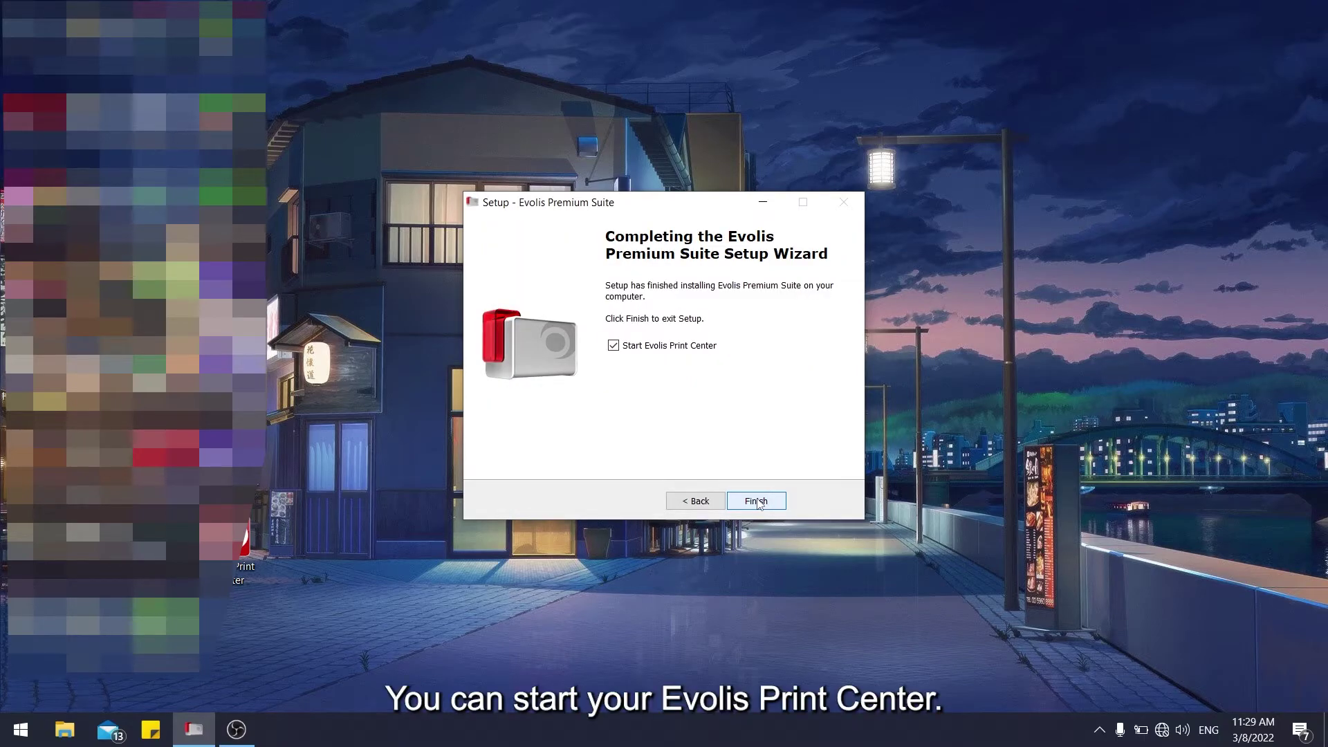
{"action": "left_click", "coordinate": [756, 501]}
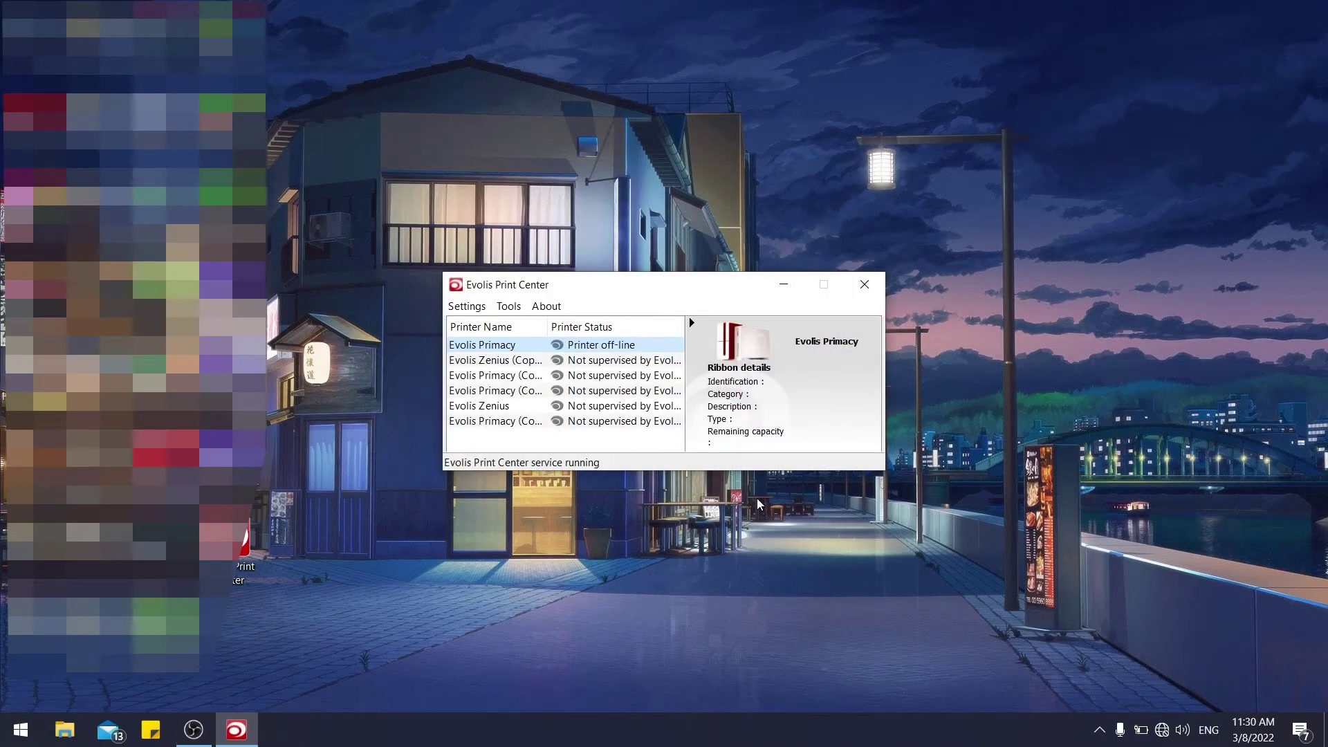
{"action": "left_click", "coordinate": [565, 391]}
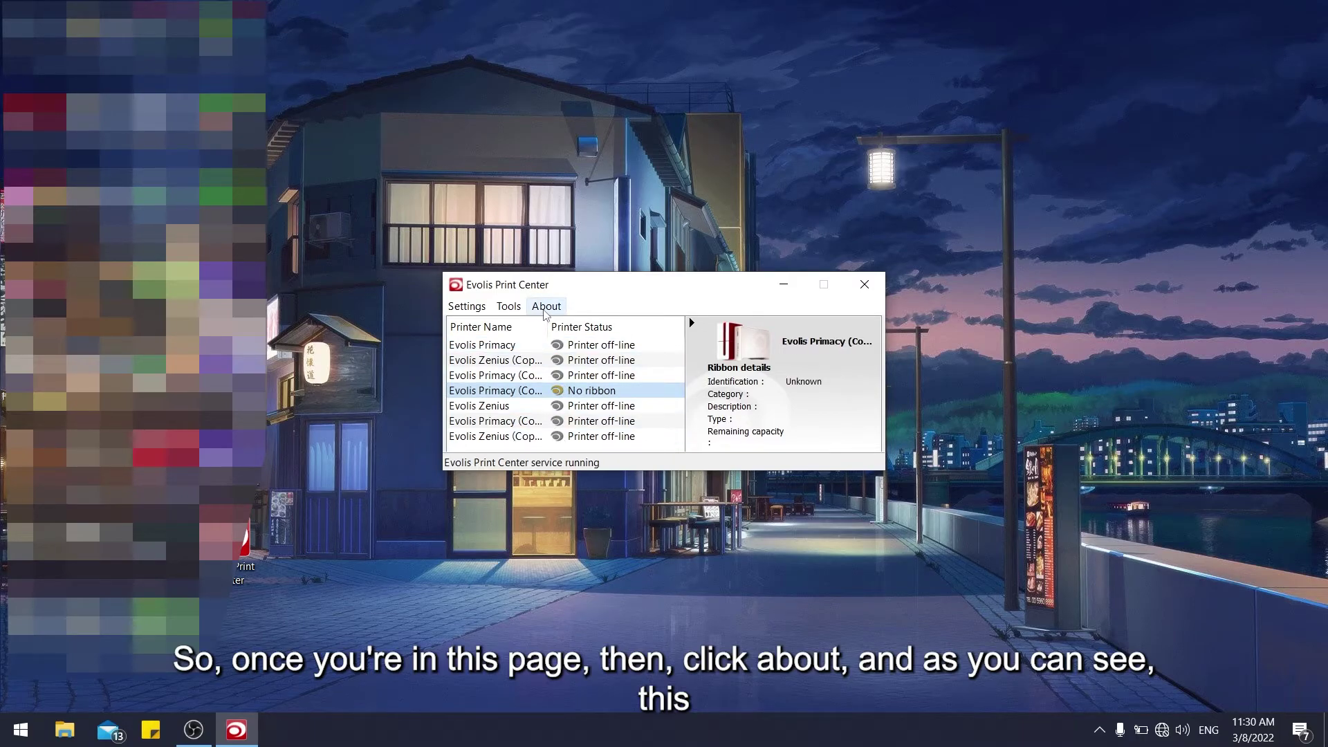
{"action": "left_click", "coordinate": [546, 311]}
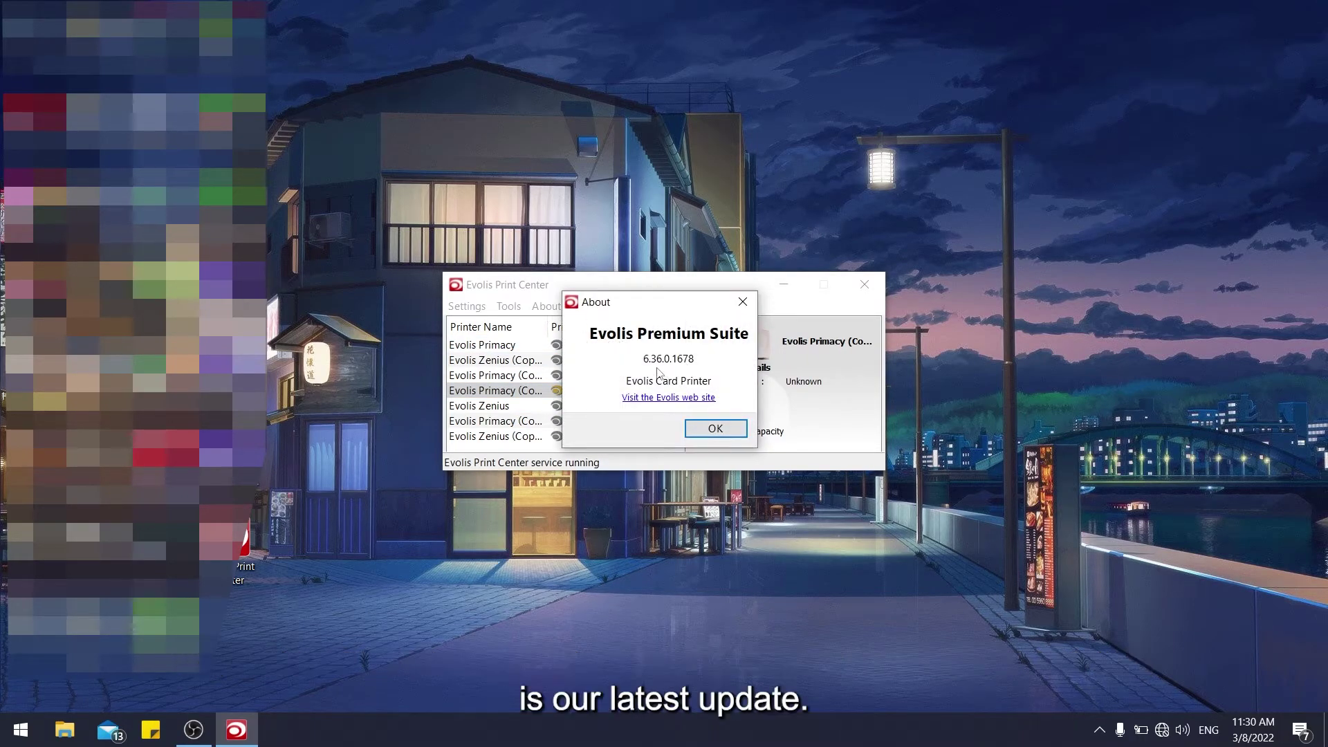
{"action": "left_click", "coordinate": [742, 303]}
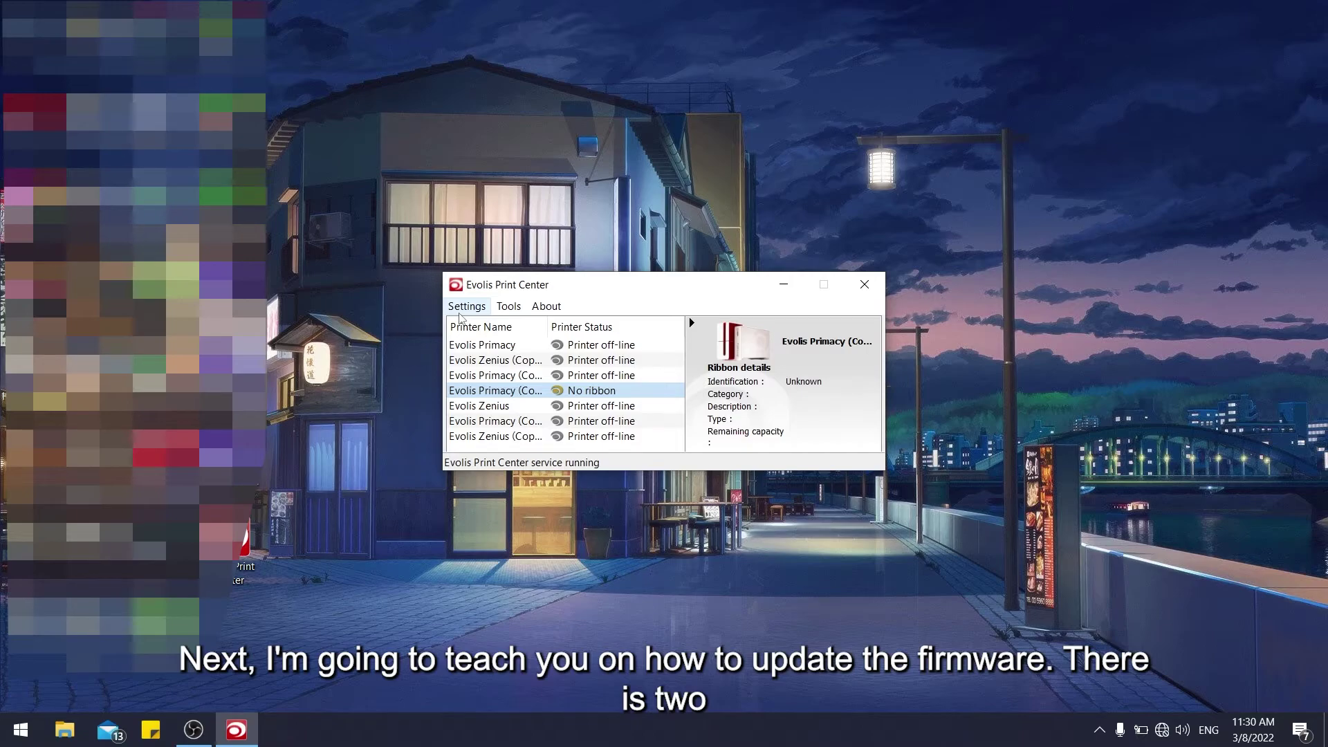
- Launch the update wizard from Evolis Primacy (Copy 1)'s Maintenance > Firmware update settings
{"action": "double_click", "coordinate": [486, 391]}
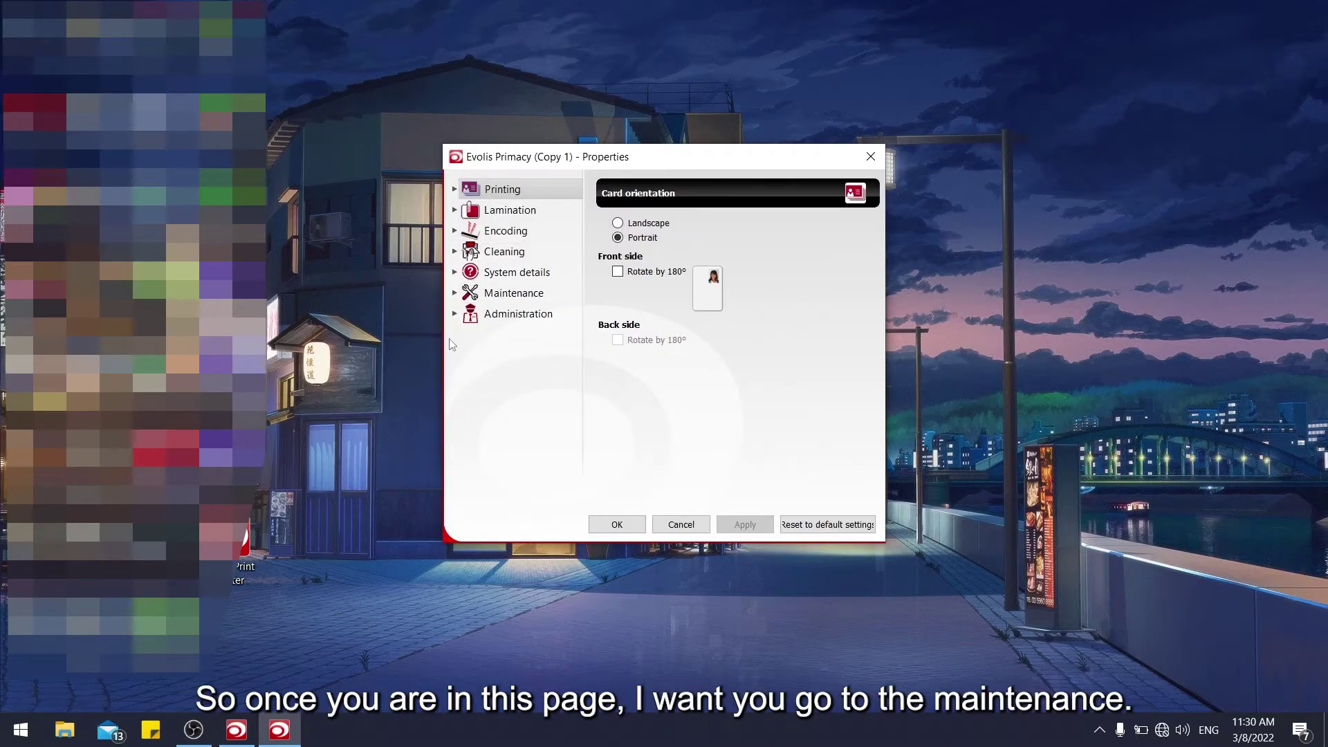
{"action": "left_click", "coordinate": [514, 293]}
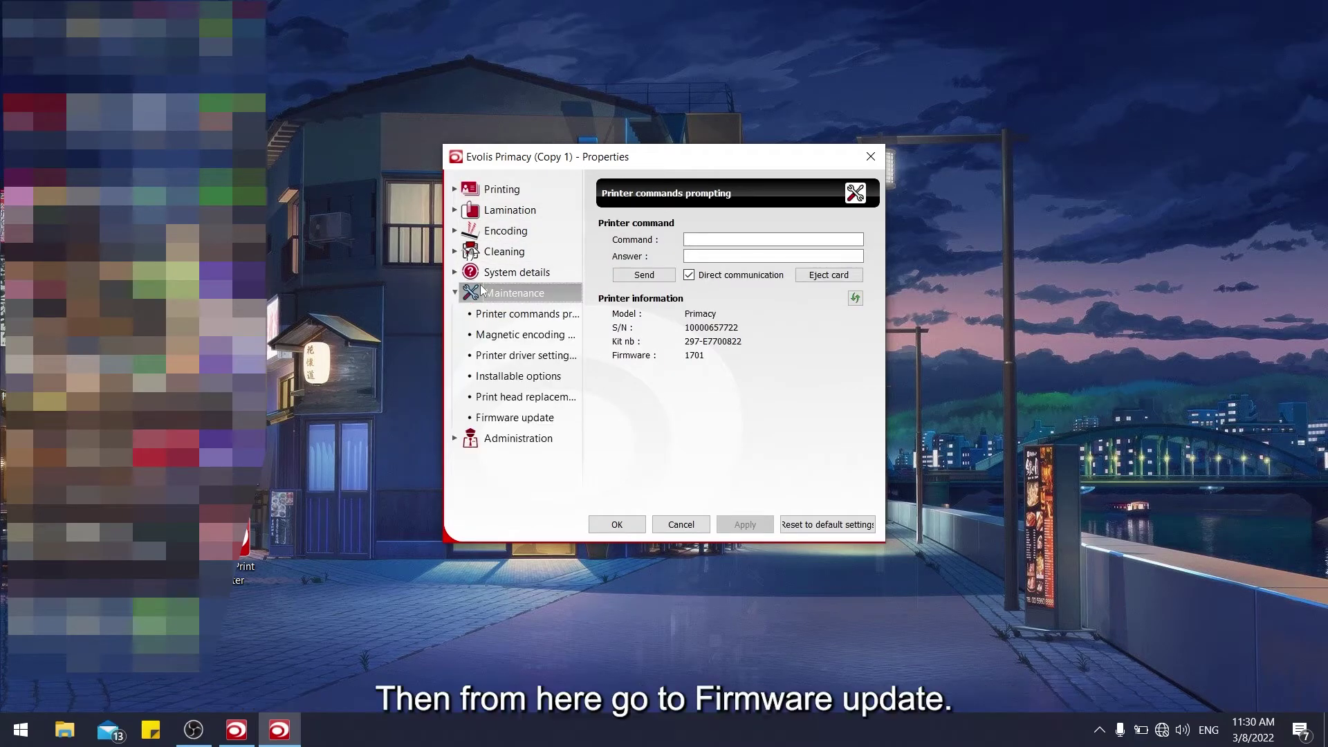
{"action": "left_click", "coordinate": [528, 417]}
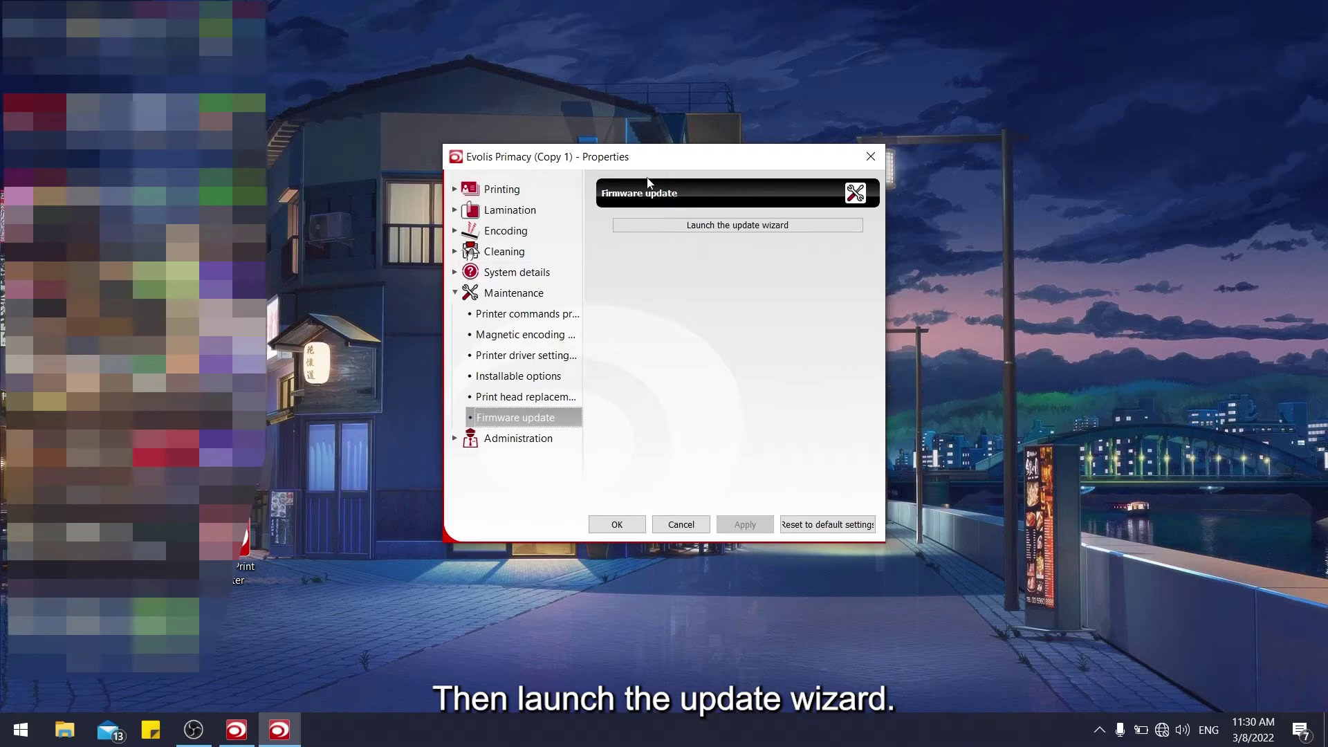
{"action": "left_click", "coordinate": [672, 226]}
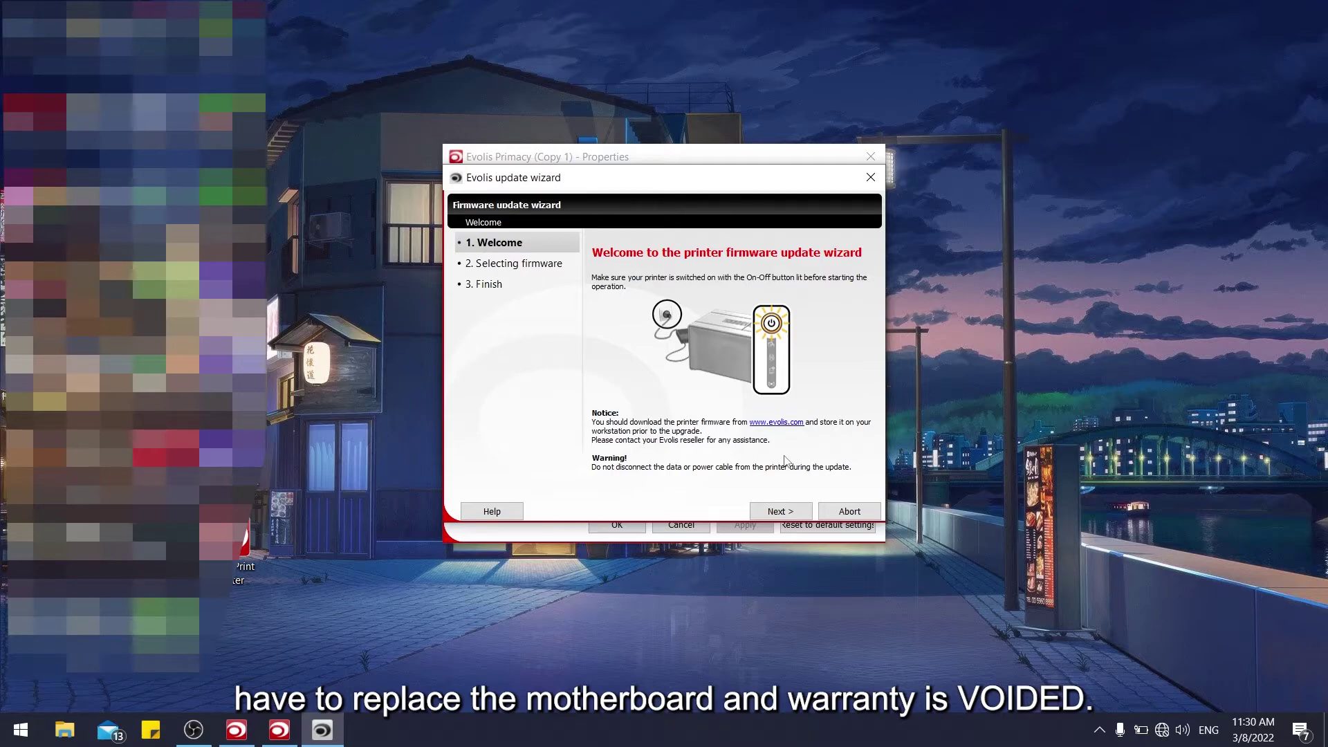
- Flash 'Firmware – version 1955.firm' from the Downloads folder to the Primacy printer
{"action": "left_click", "coordinate": [768, 510]}
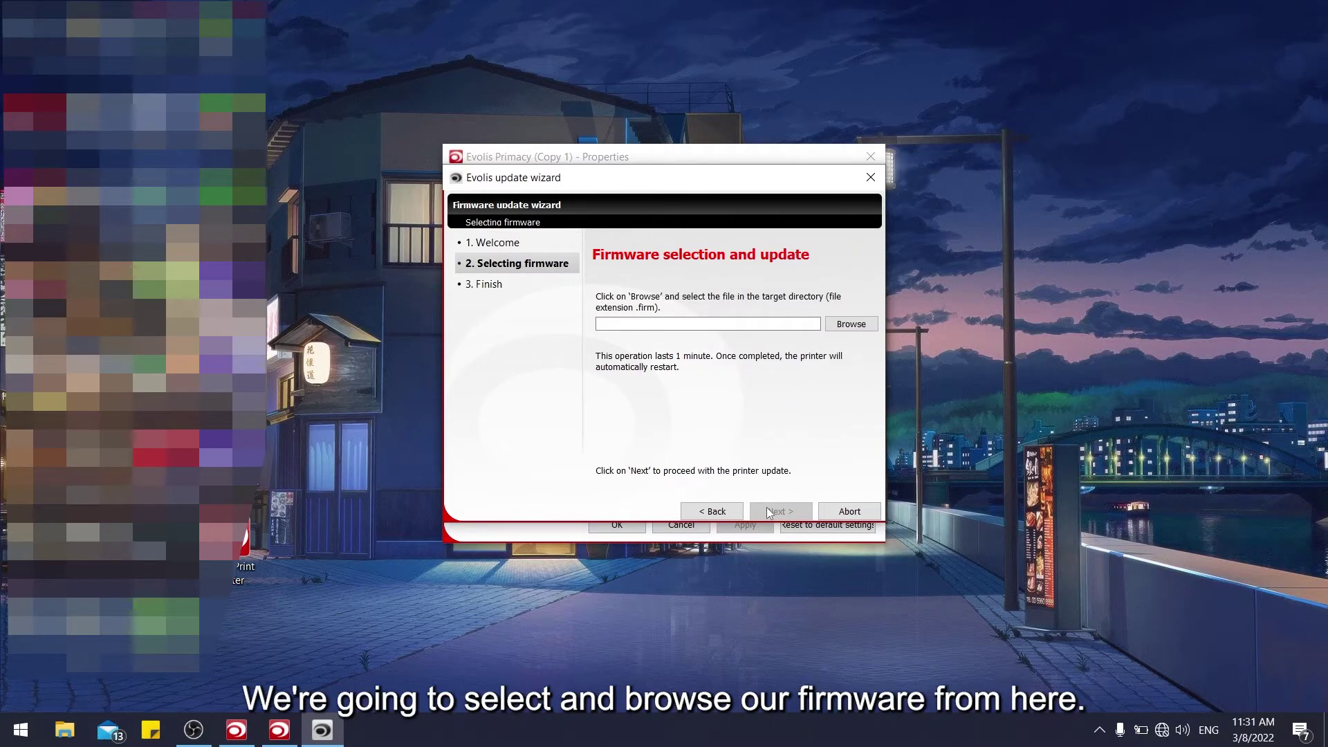
{"action": "left_click", "coordinate": [835, 325]}
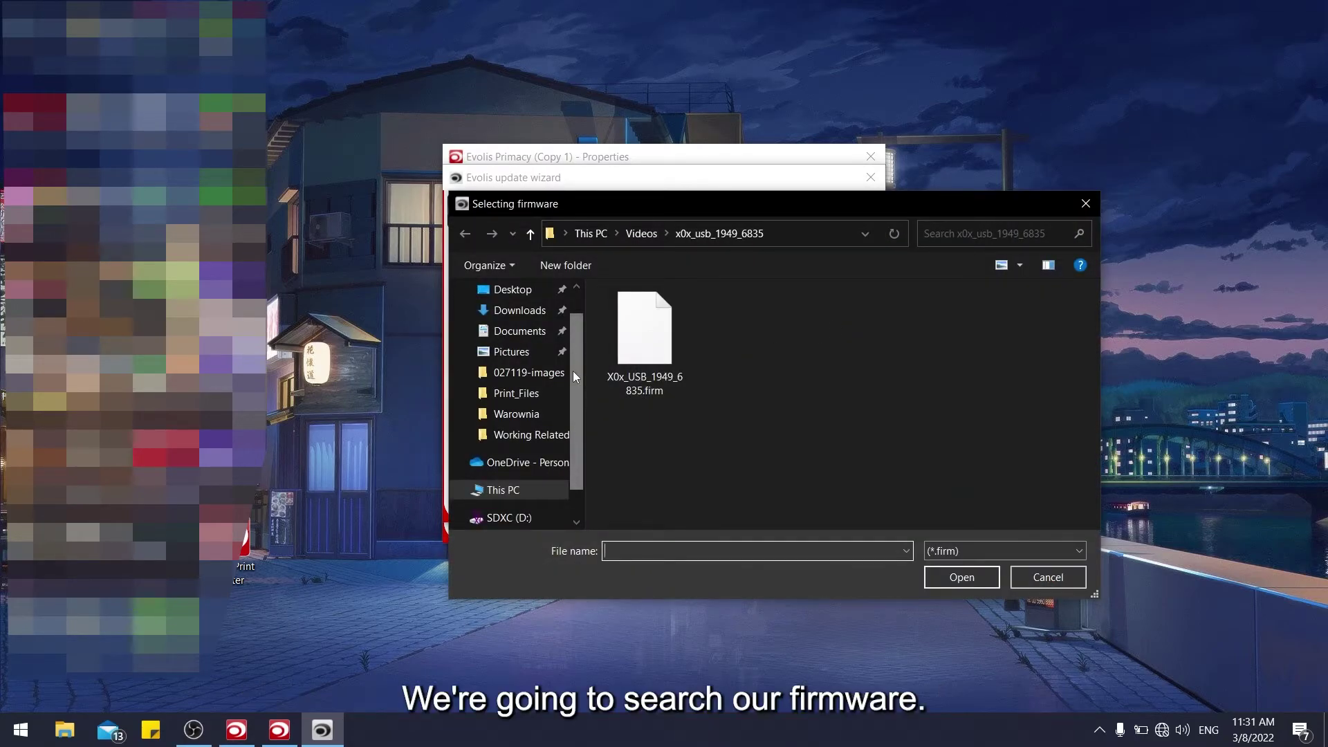
{"action": "left_click", "coordinate": [510, 311]}
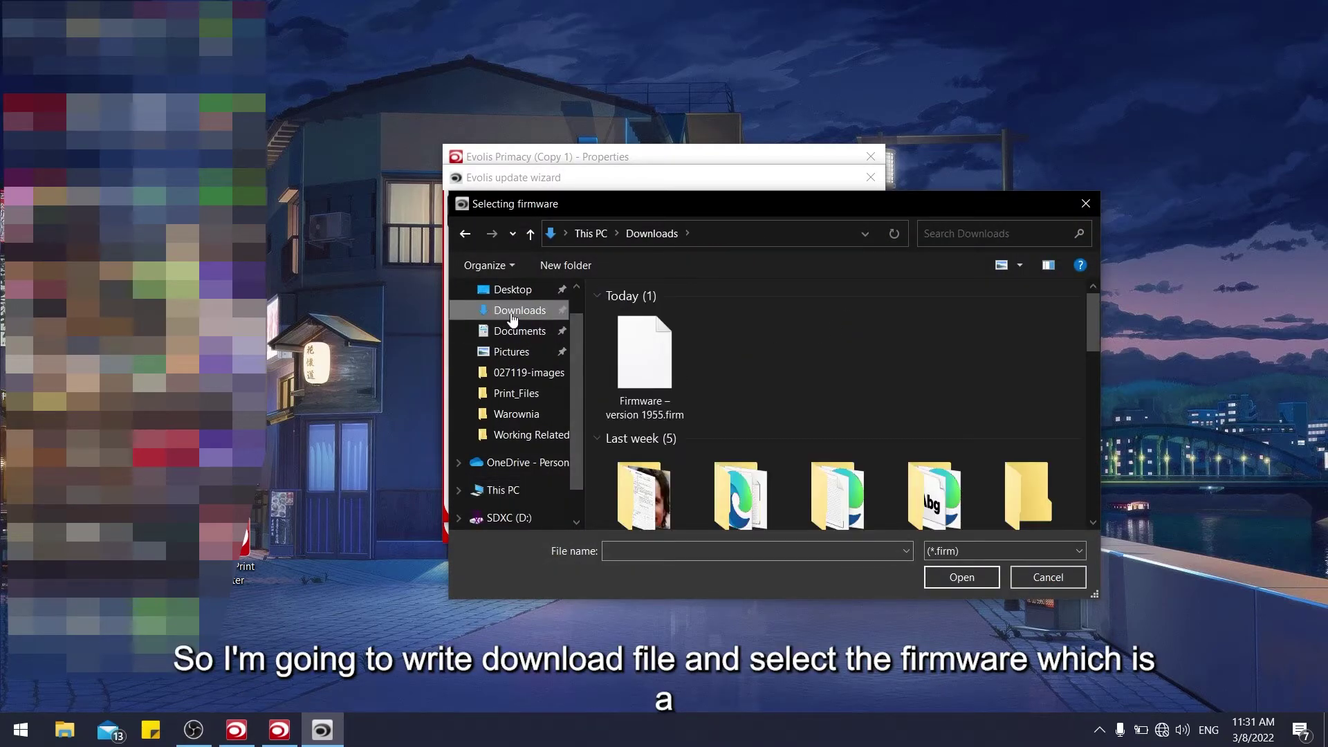
{"action": "double_click", "coordinate": [651, 389]}
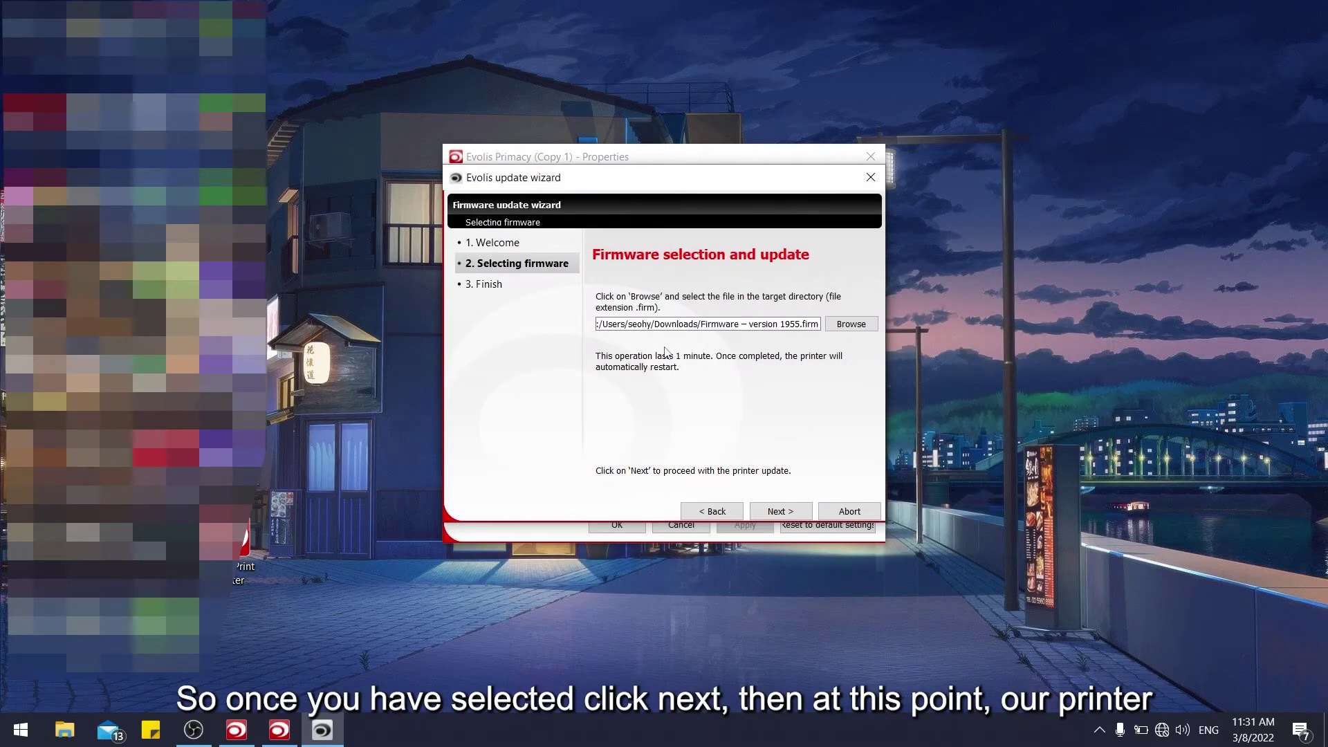
{"action": "left_click", "coordinate": [784, 510]}
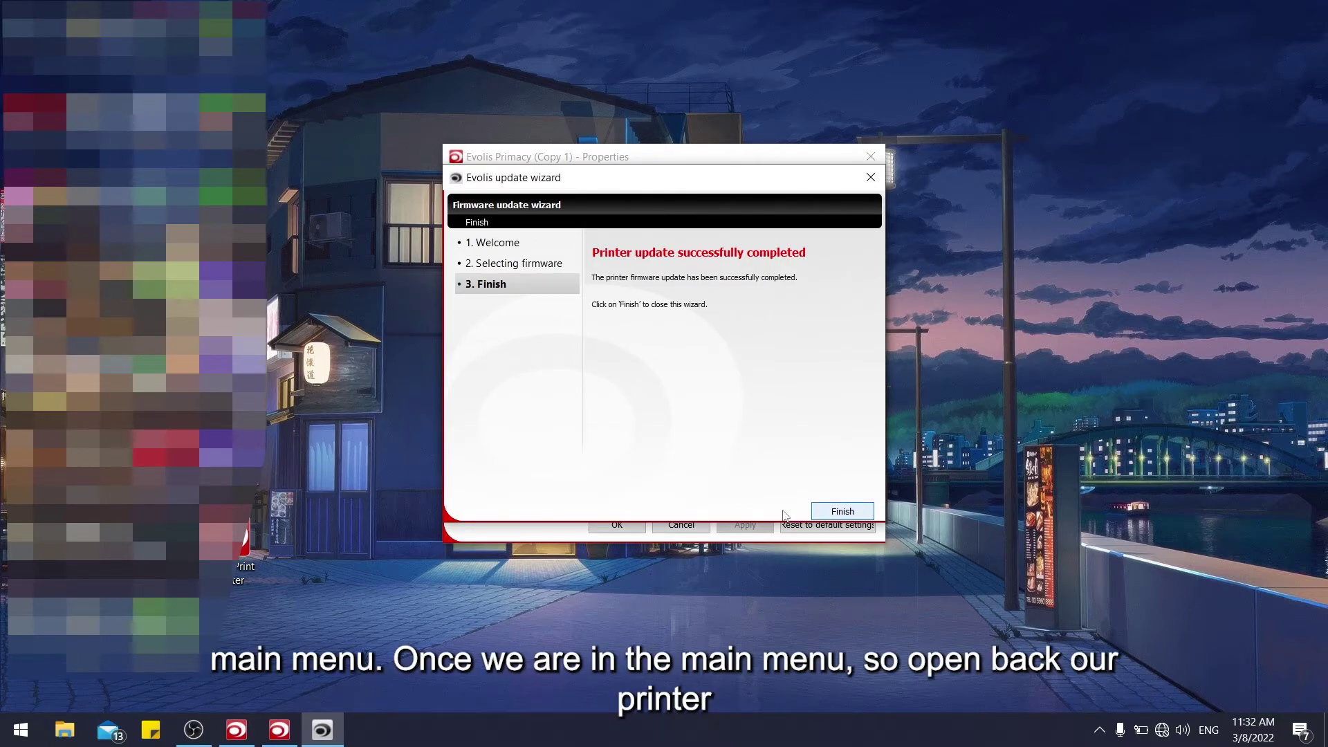
- Close the wizard and verify in System details that the printer reports firmware version 1955
{"action": "left_click", "coordinate": [845, 512]}
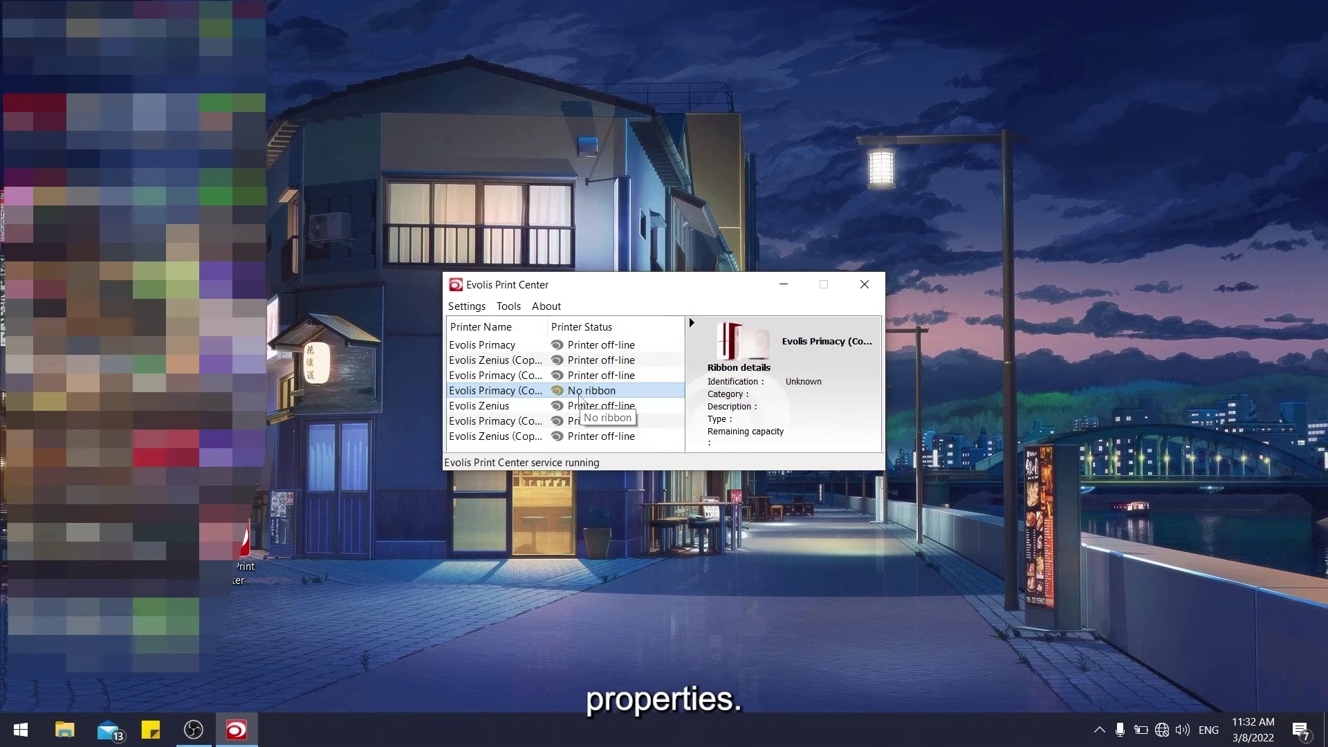
{"action": "double_click", "coordinate": [579, 395]}
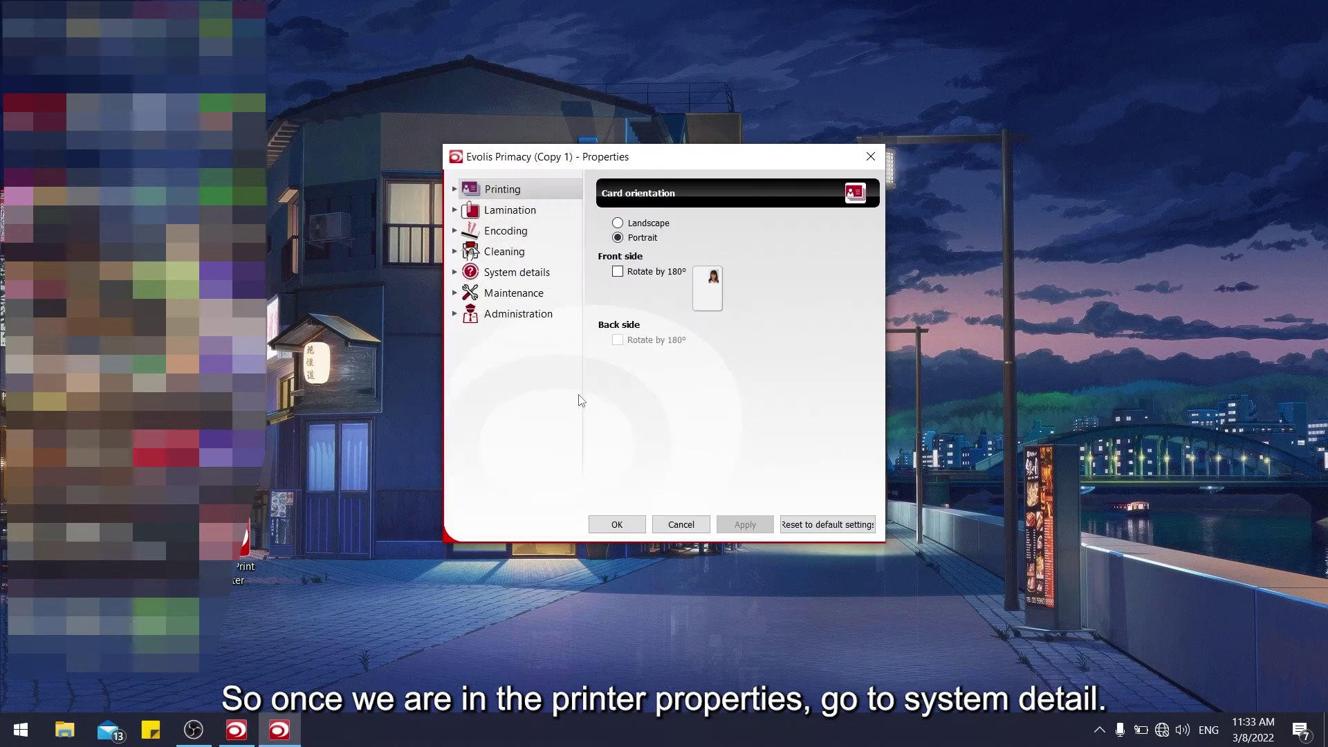
{"action": "left_click", "coordinate": [503, 272]}
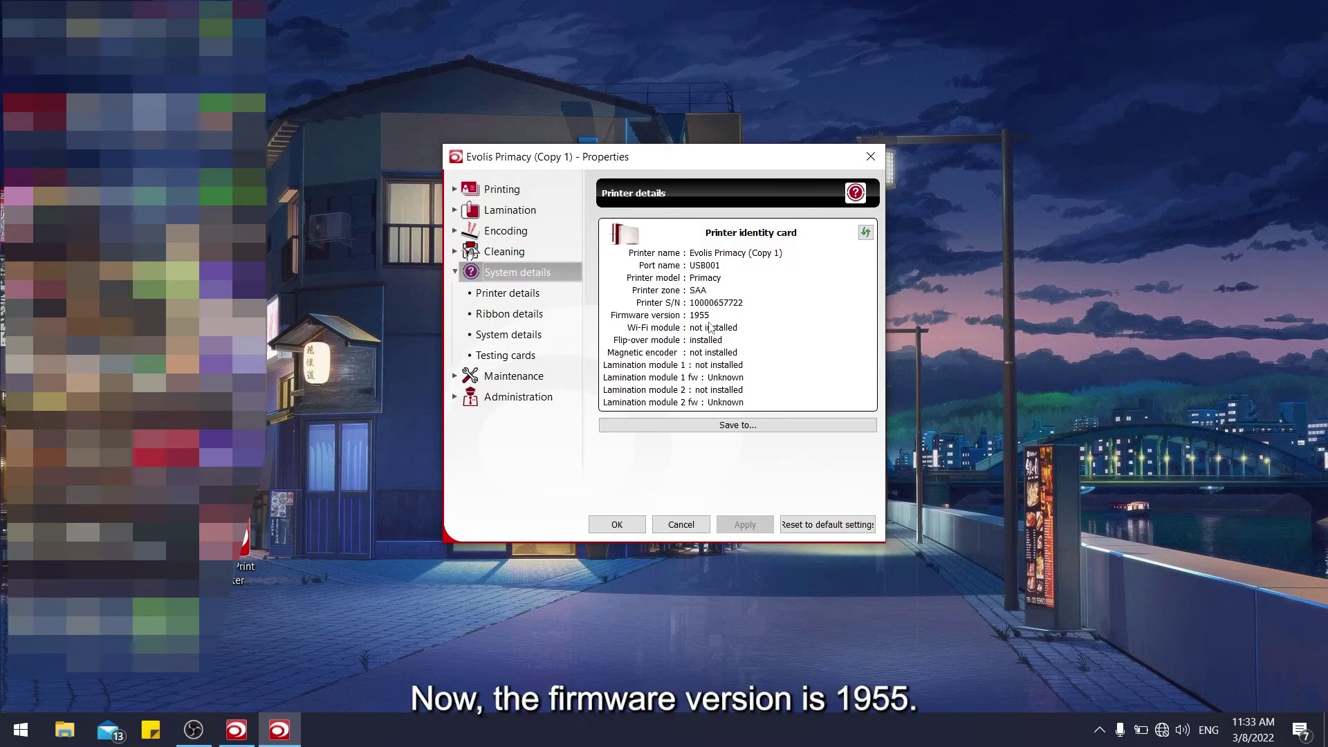
{"action": "left_click", "coordinate": [617, 524]}
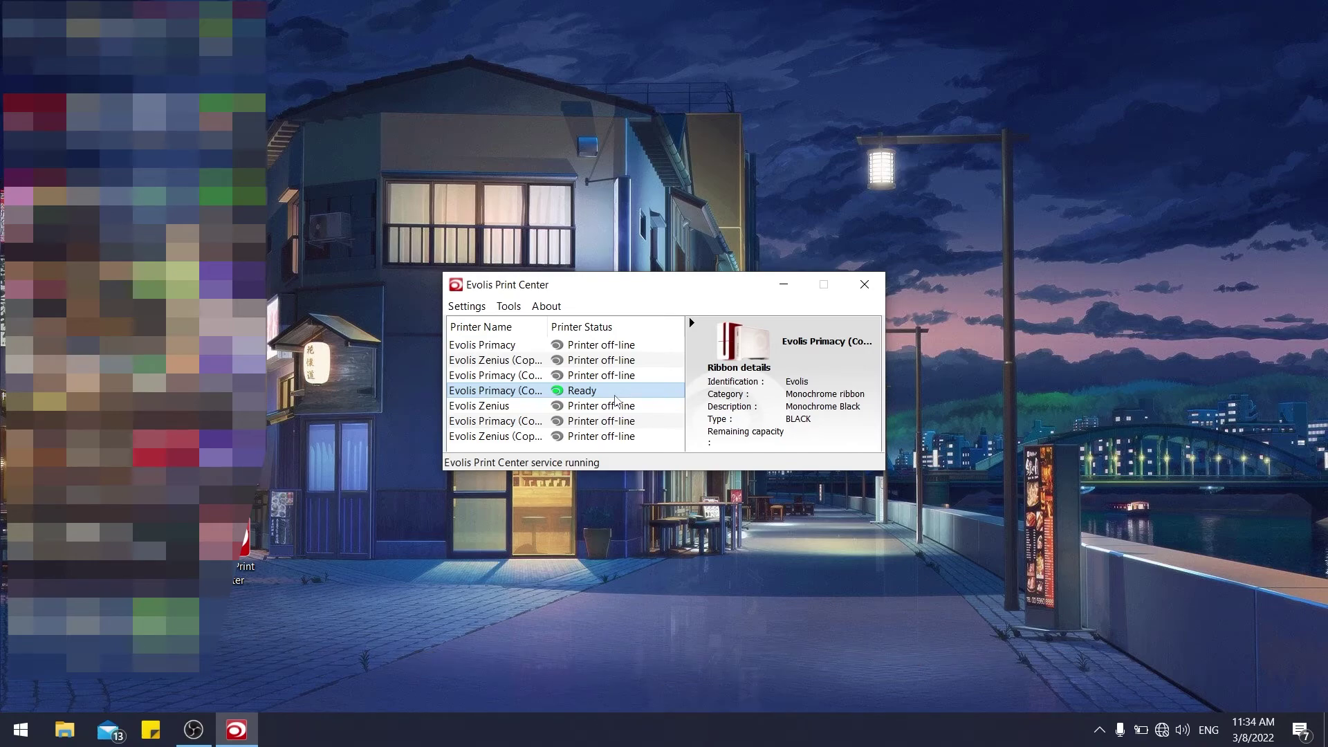
- Under Printing > Ribbon, enable 'Select the ribbon type' and choose YMCKO
{"action": "double_click", "coordinate": [553, 391]}
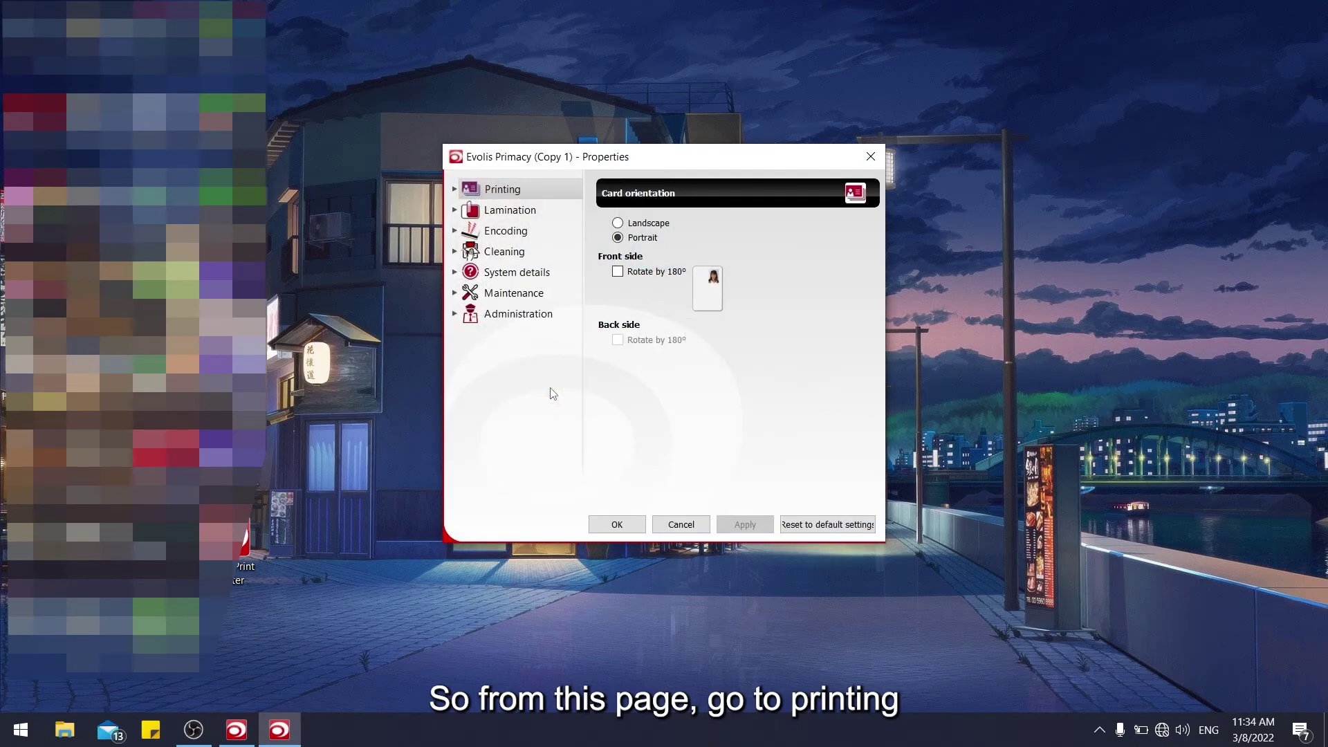
{"action": "left_click", "coordinate": [455, 190]}
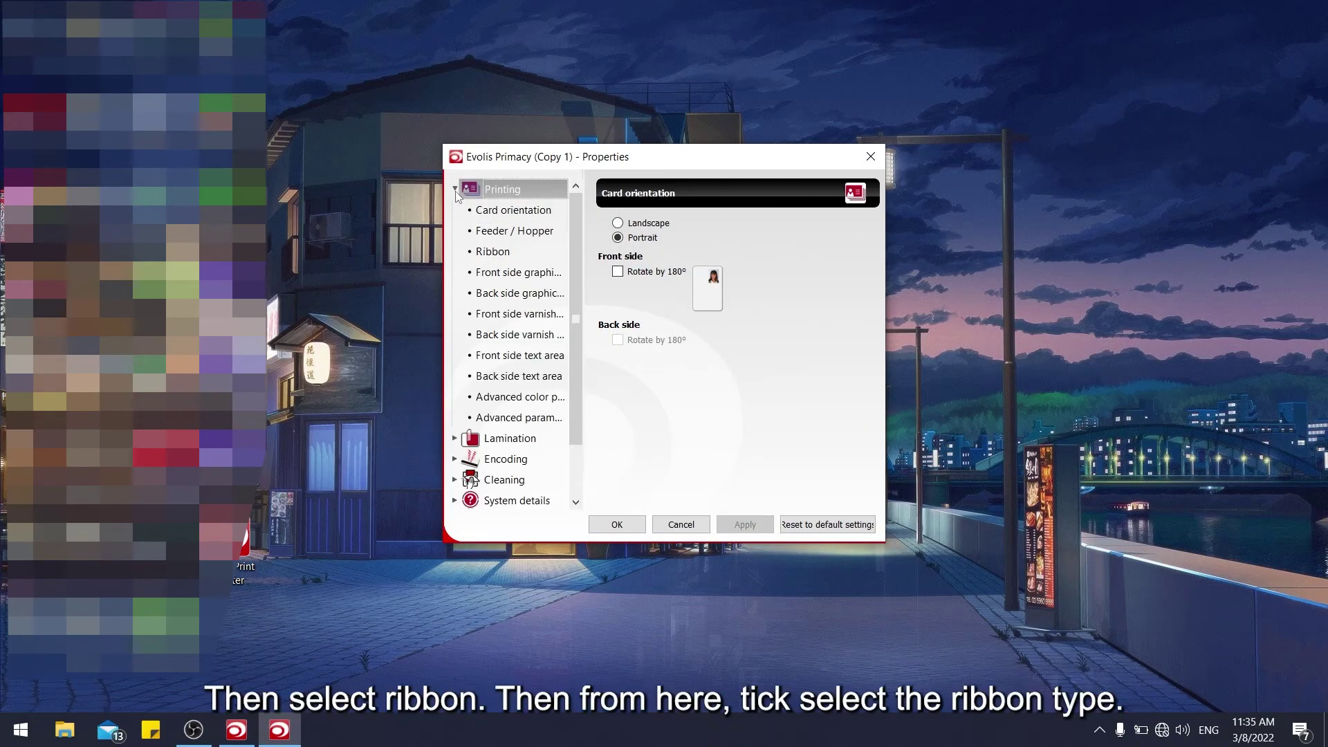
{"action": "left_click", "coordinate": [512, 248]}
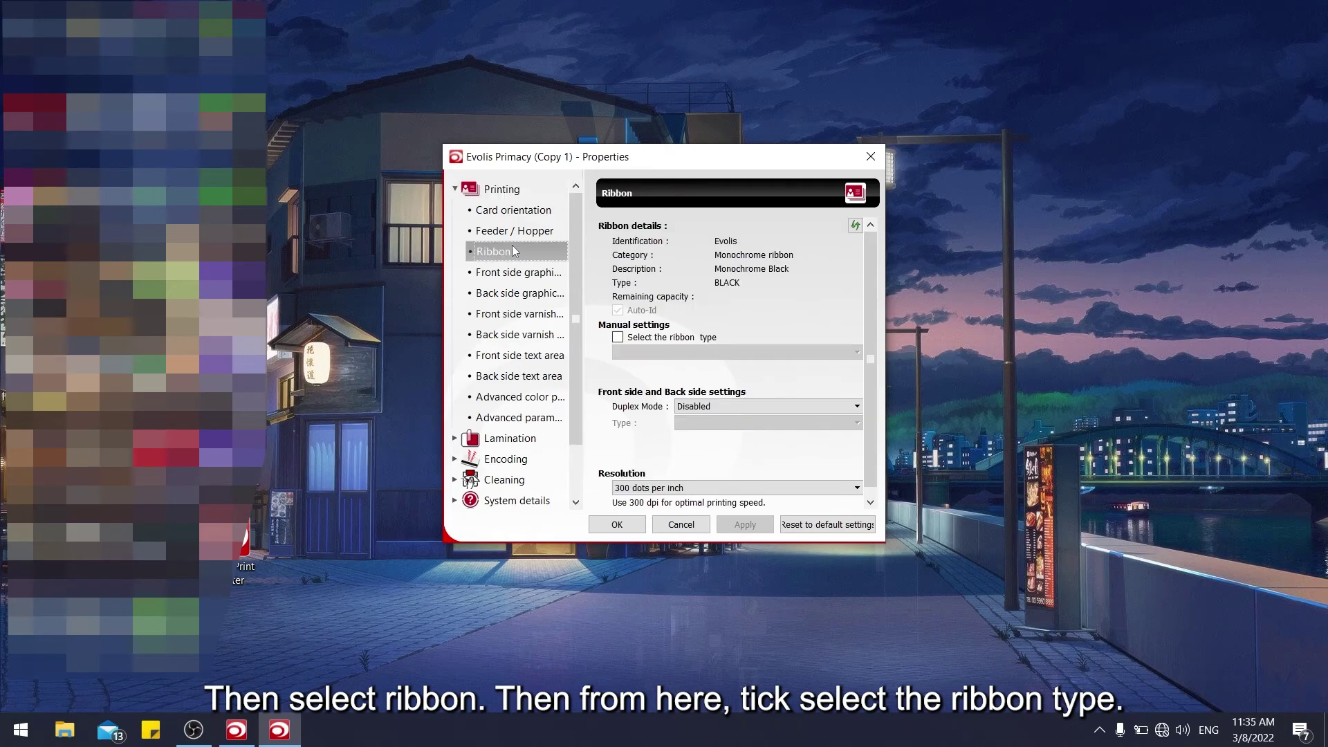
{"action": "left_click", "coordinate": [640, 338]}
{"action": "left_click", "coordinate": [635, 352]}
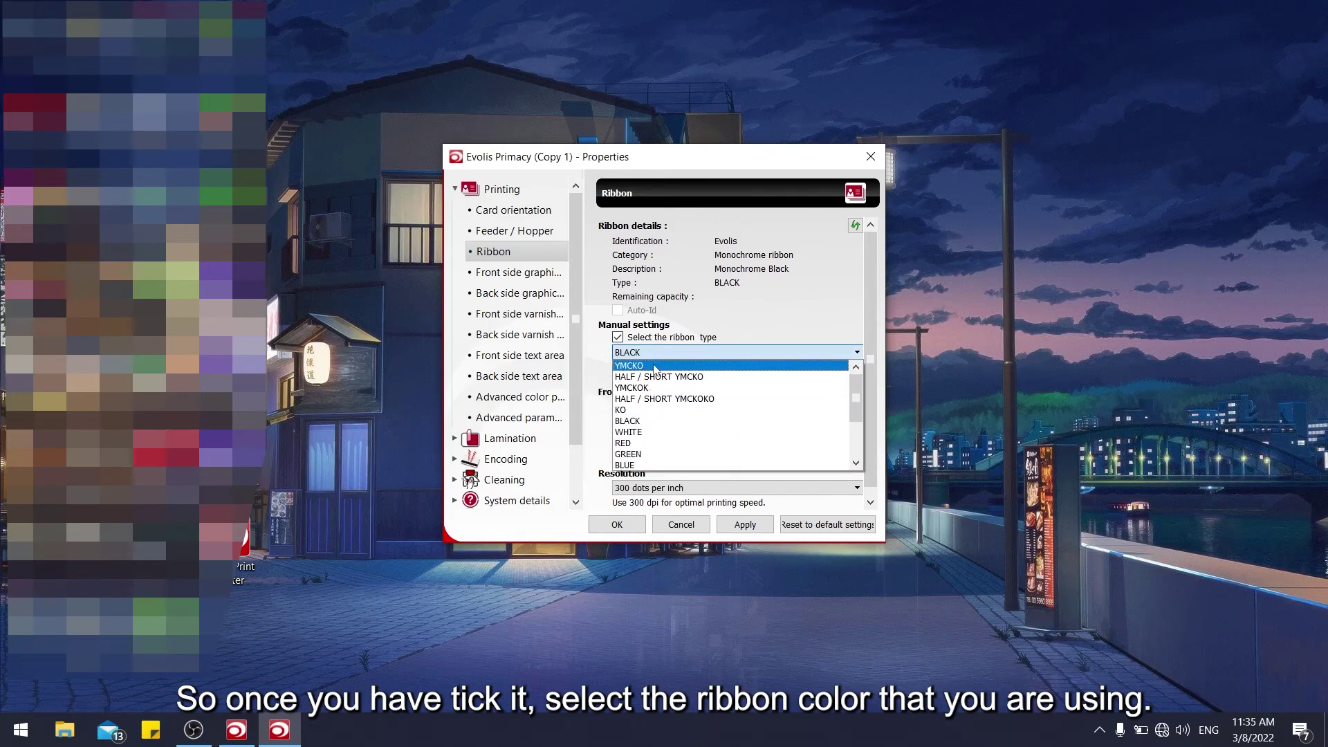
{"action": "left_click", "coordinate": [654, 366]}
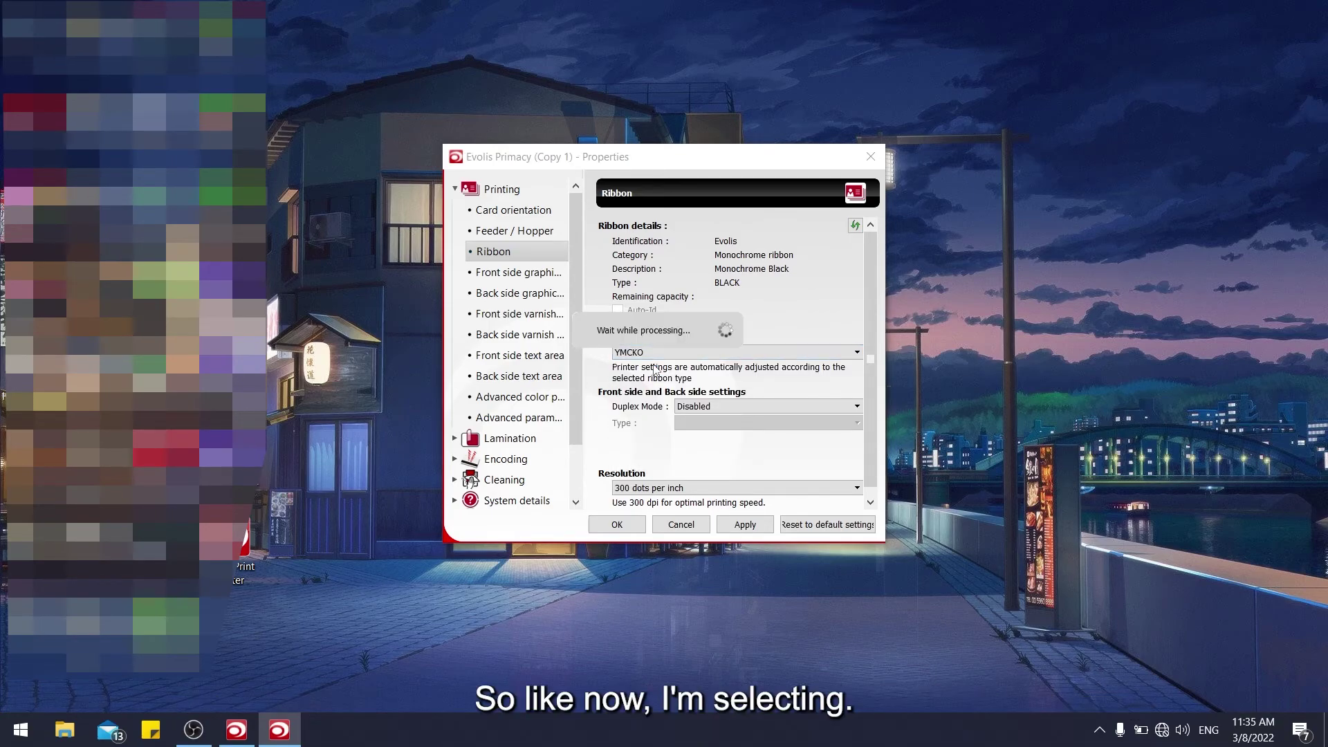